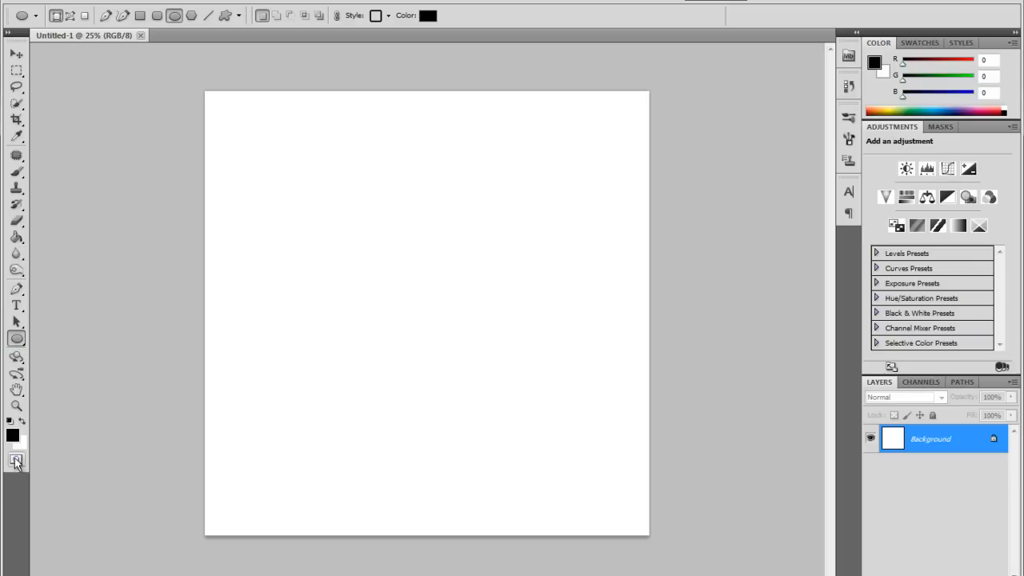
Step: Draw a large circle on the canvas with the Ellipse tool using the unfilled thin black outline style
click(379, 18)
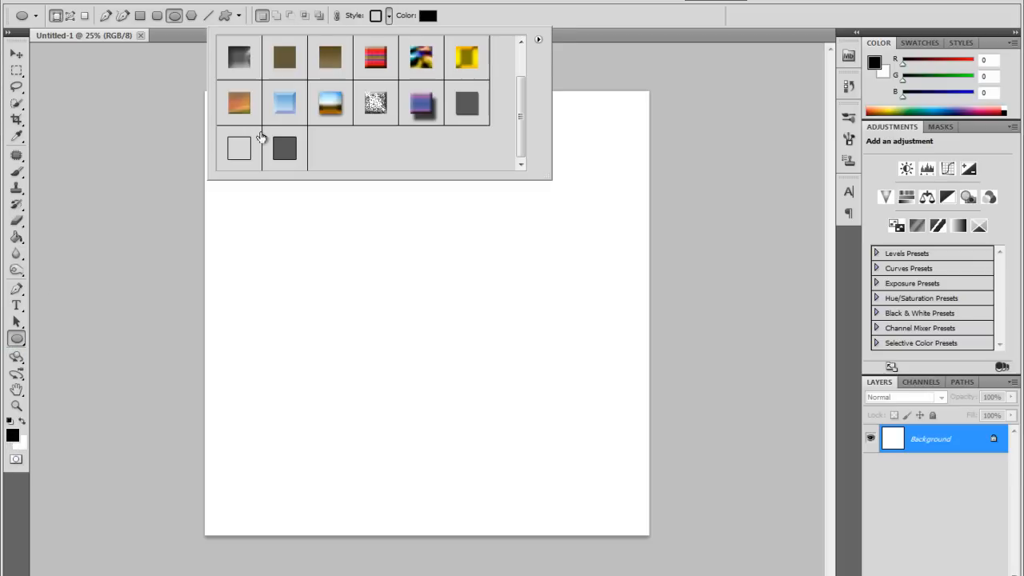
click(241, 151)
double_click(242, 152)
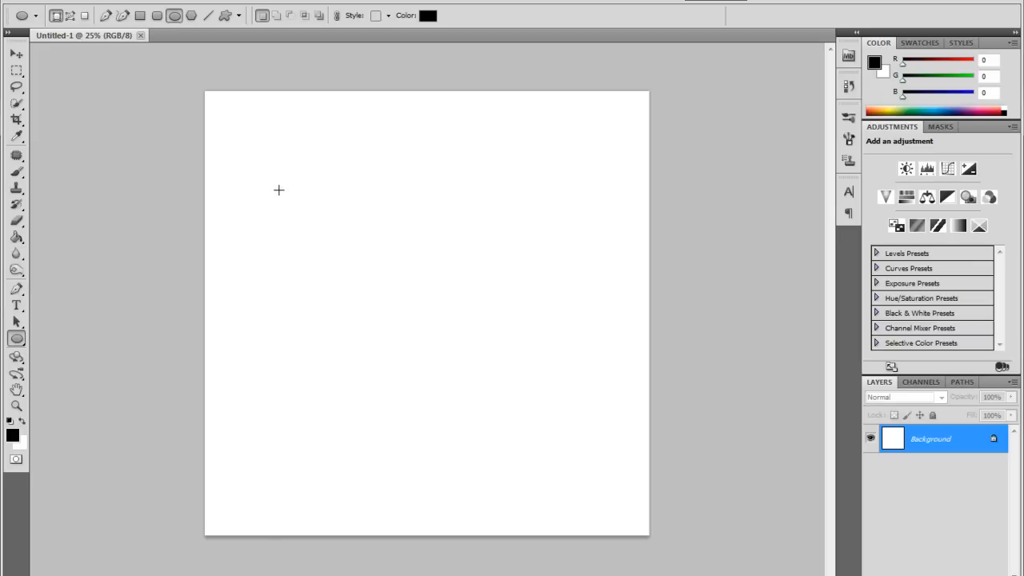
mouse_move(279, 190)
mouse_down()
mouse_move(365, 249)
mouse_move(635, 491)
mouse_up()
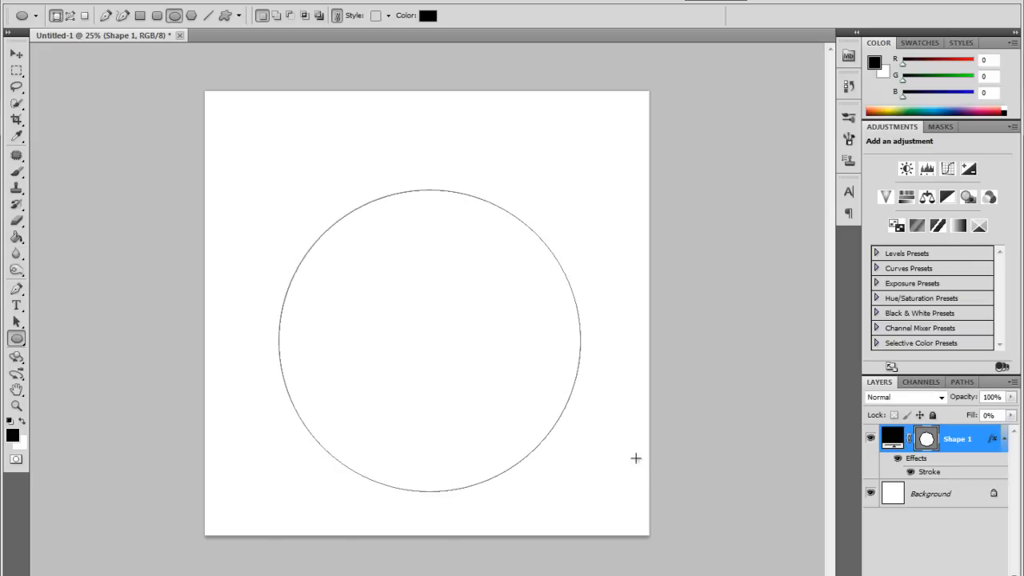
Step: Hide the circle's vector path and move the circle up to the middle of the canvas
click(928, 438)
click(16, 53)
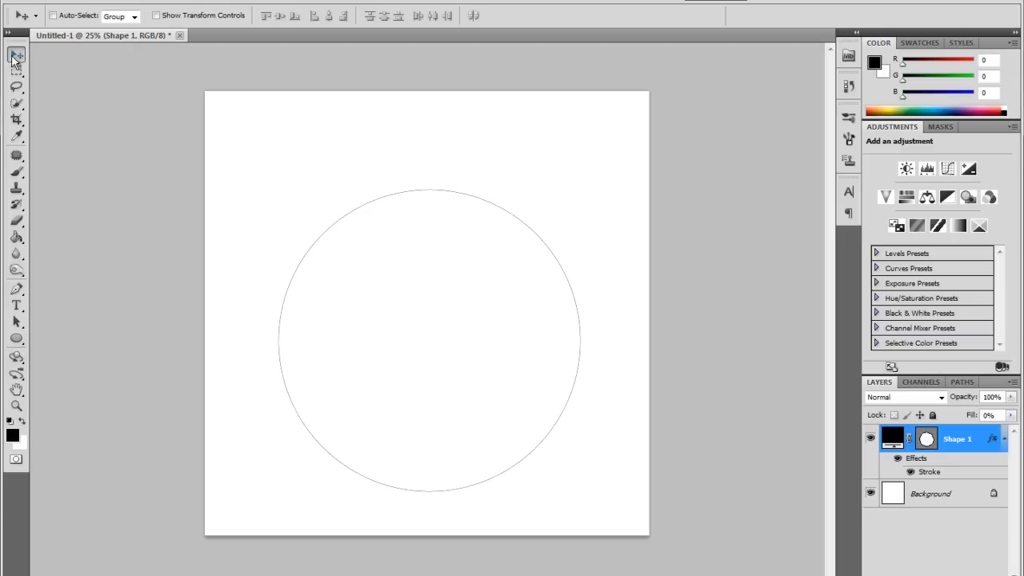
drag(386, 288, 378, 254)
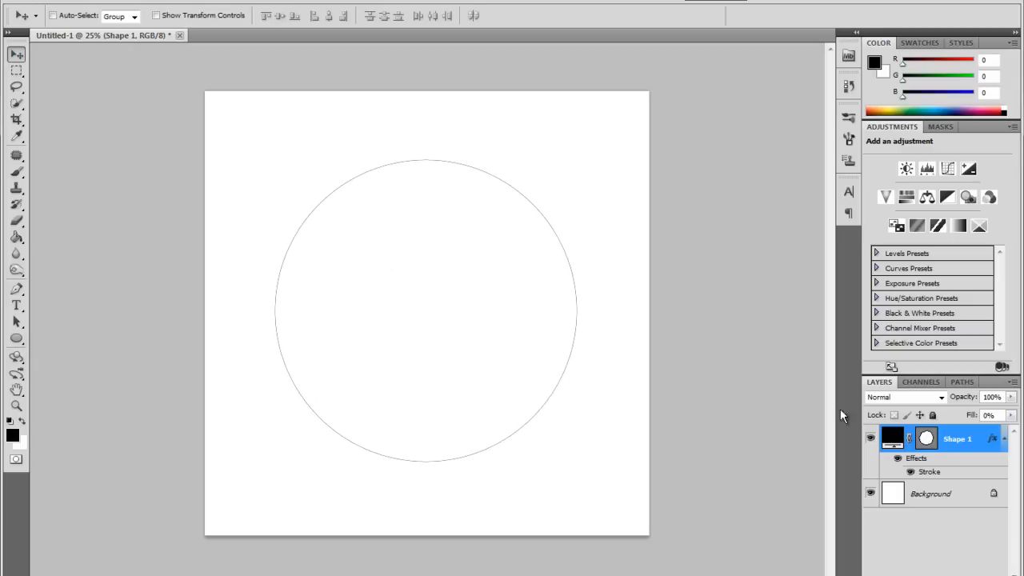
Step: Add a Drop Shadow to the circle layer with 100% opacity, distance 0 px, spread 82% and size 155 px
right_click(965, 440)
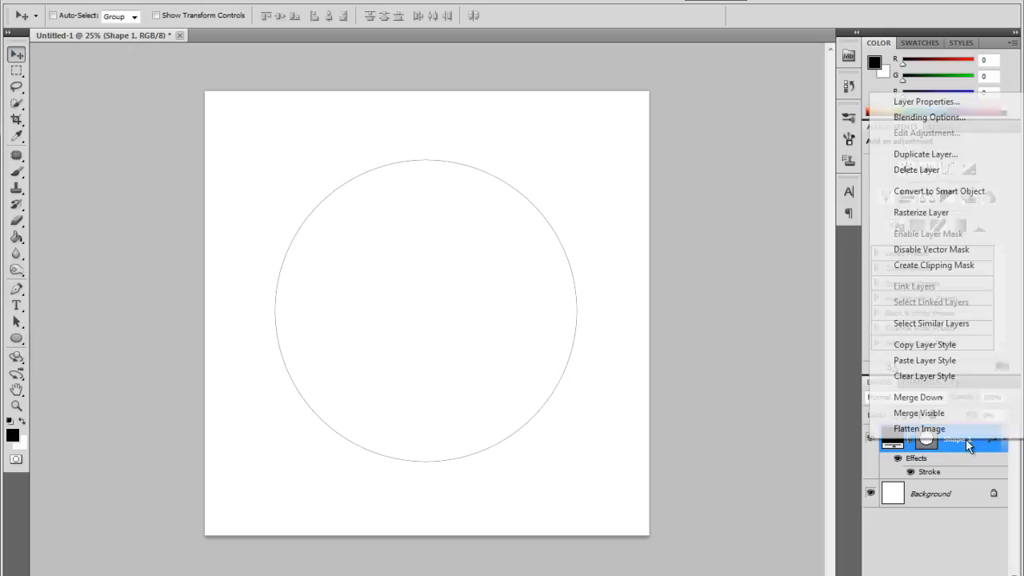
click(920, 116)
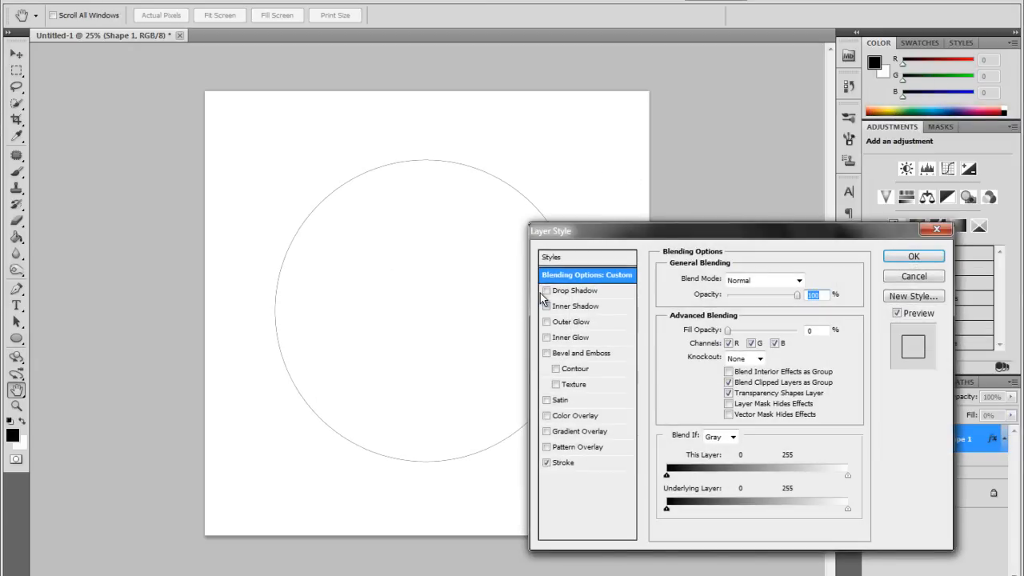
click(546, 291)
click(570, 293)
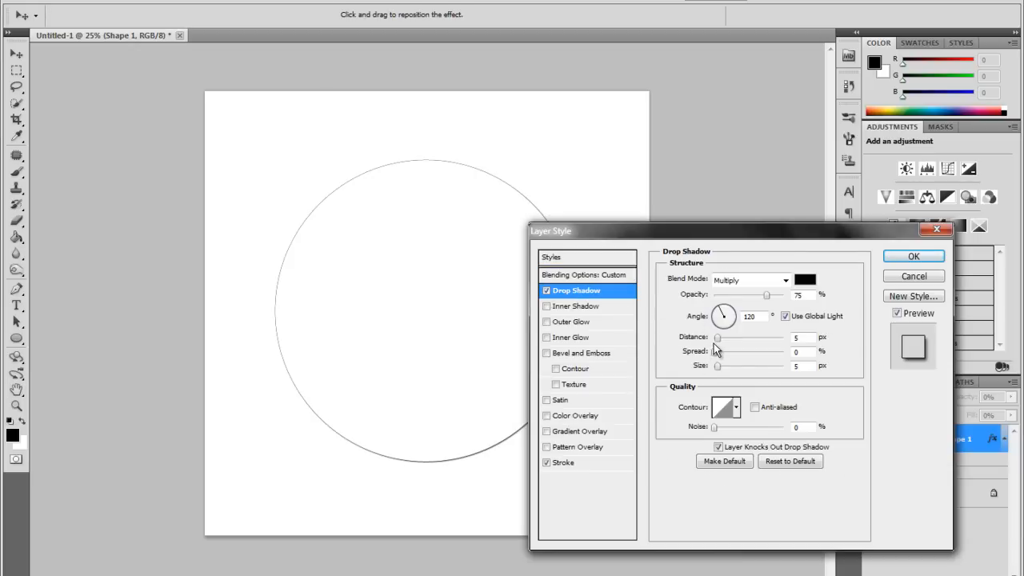
drag(713, 343, 765, 356)
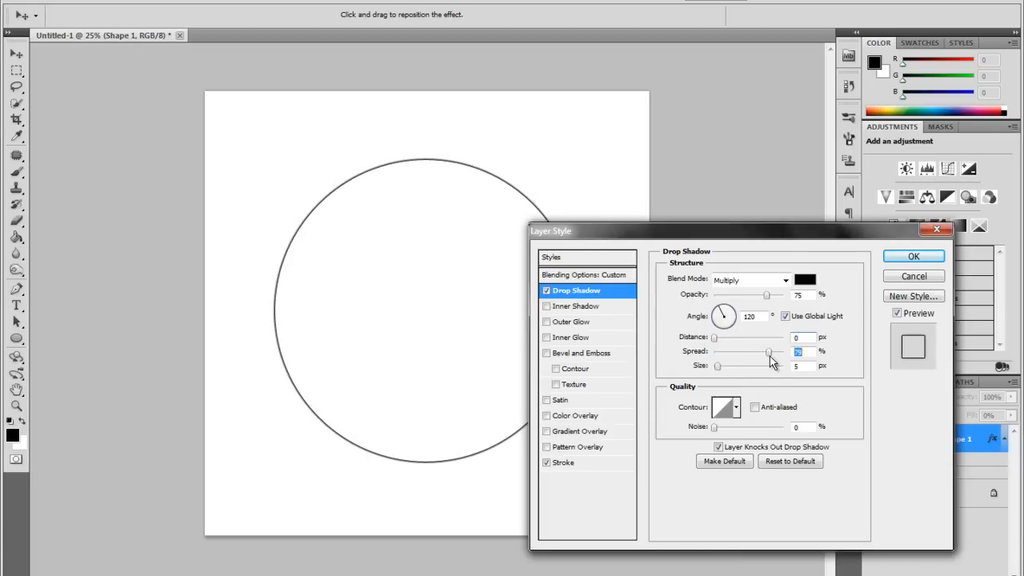
drag(718, 366, 760, 368)
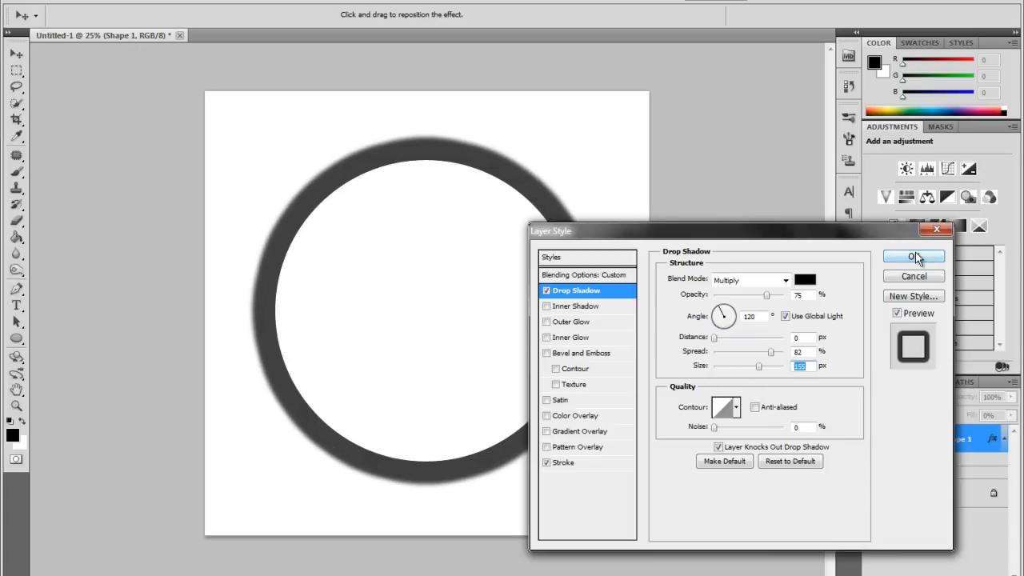
drag(767, 295, 832, 302)
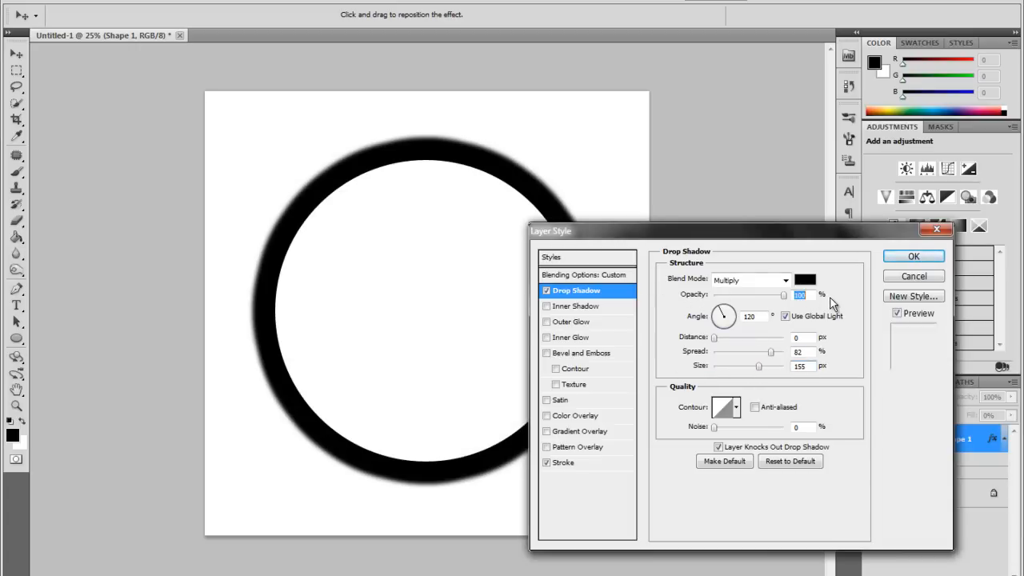
click(913, 256)
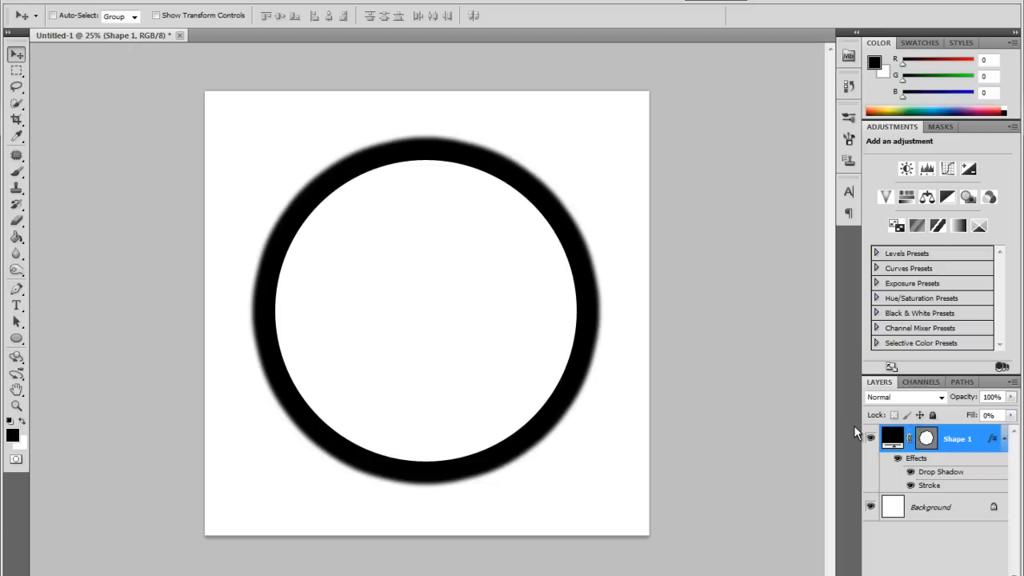
Step: Duplicate the circle layer, scale the copy to about 68% and center it inside the original ring
key(ctrl+j)
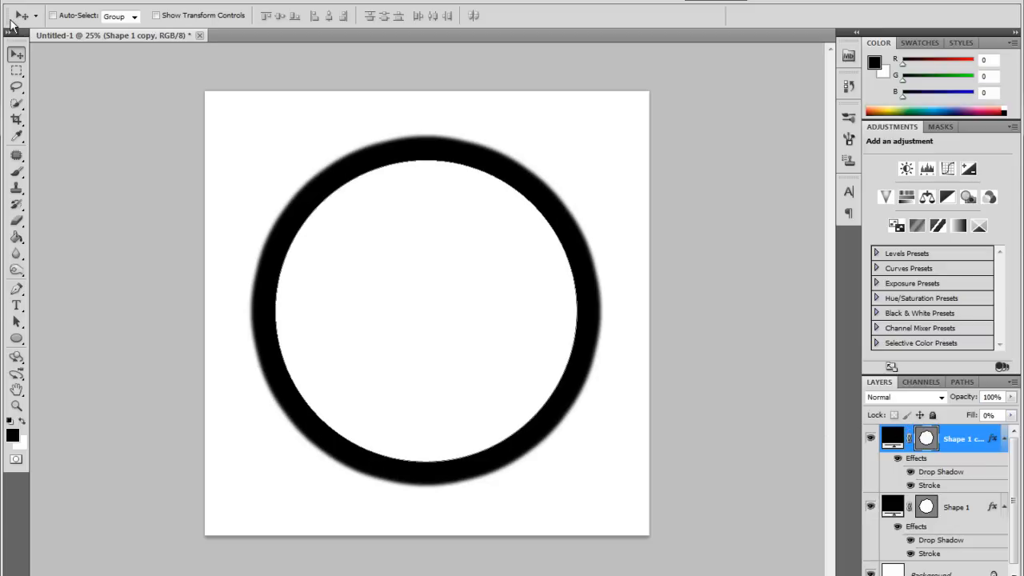
key(ctrl+t)
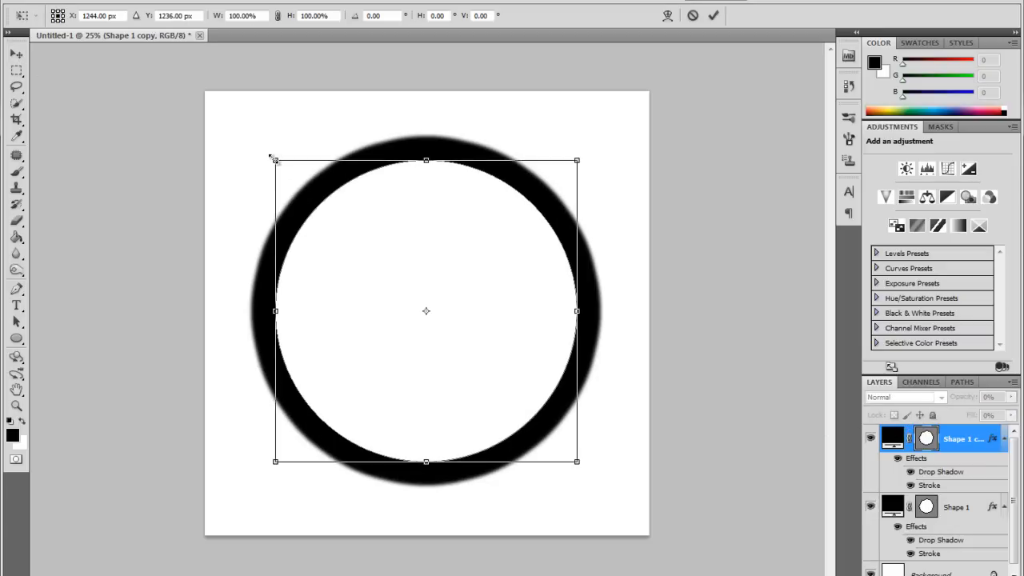
drag(274, 159, 350, 216)
drag(435, 299, 398, 269)
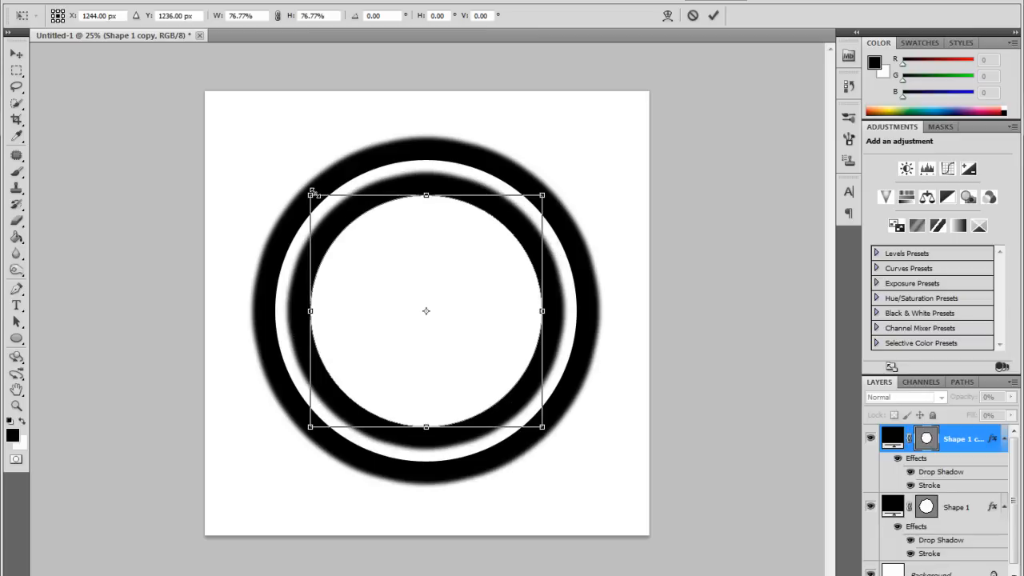
drag(311, 194, 352, 208)
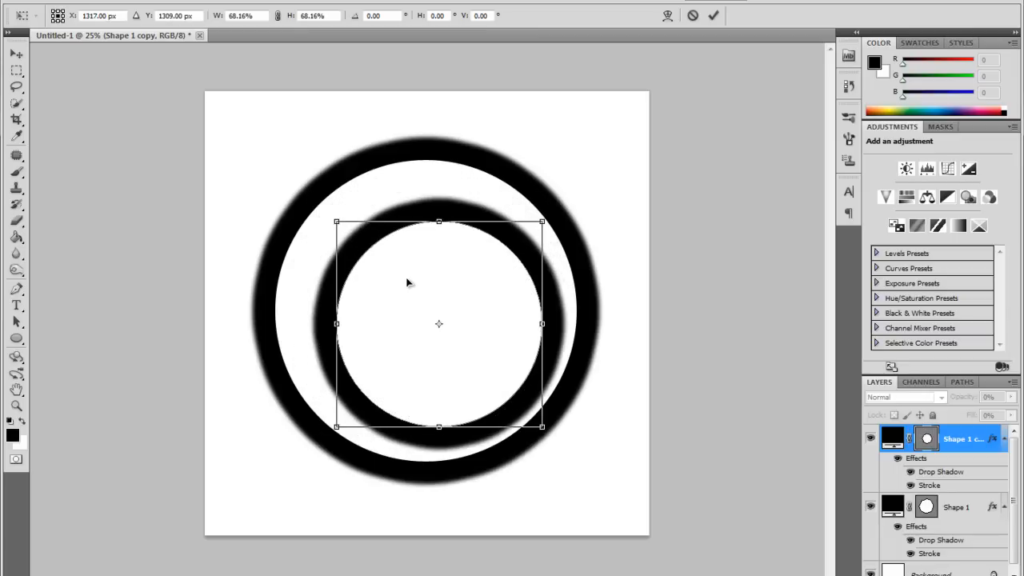
drag(409, 284, 393, 267)
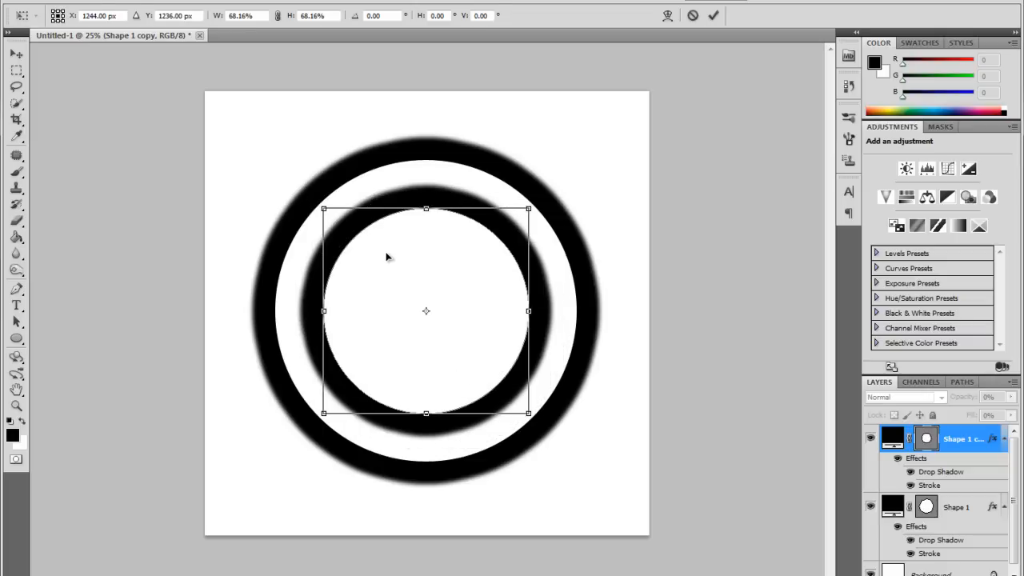
key(Return)
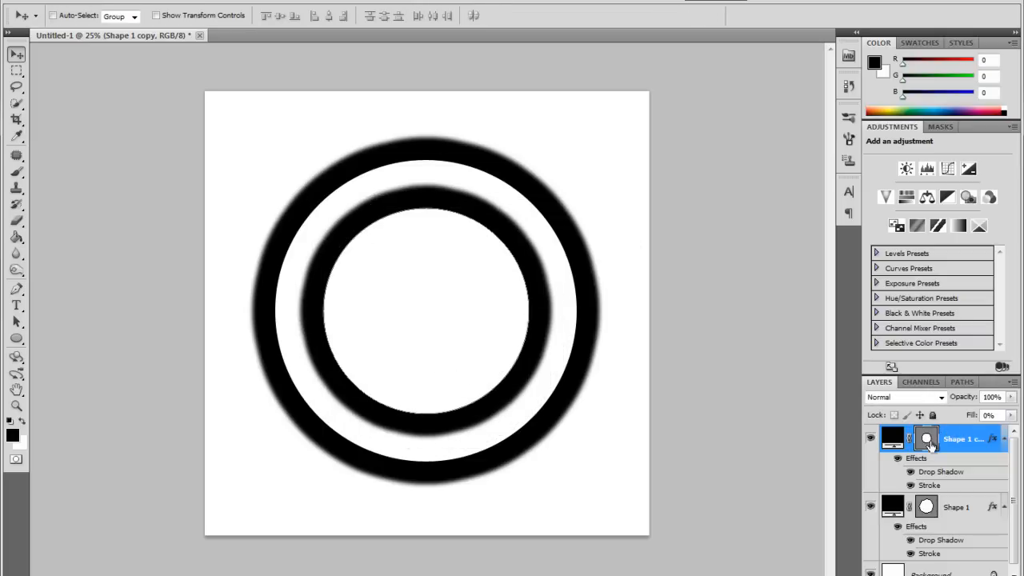
Step: Try to trace the upper part of the inner ring with the Pen tool, bending a straight segment with an added anchor
click(15, 288)
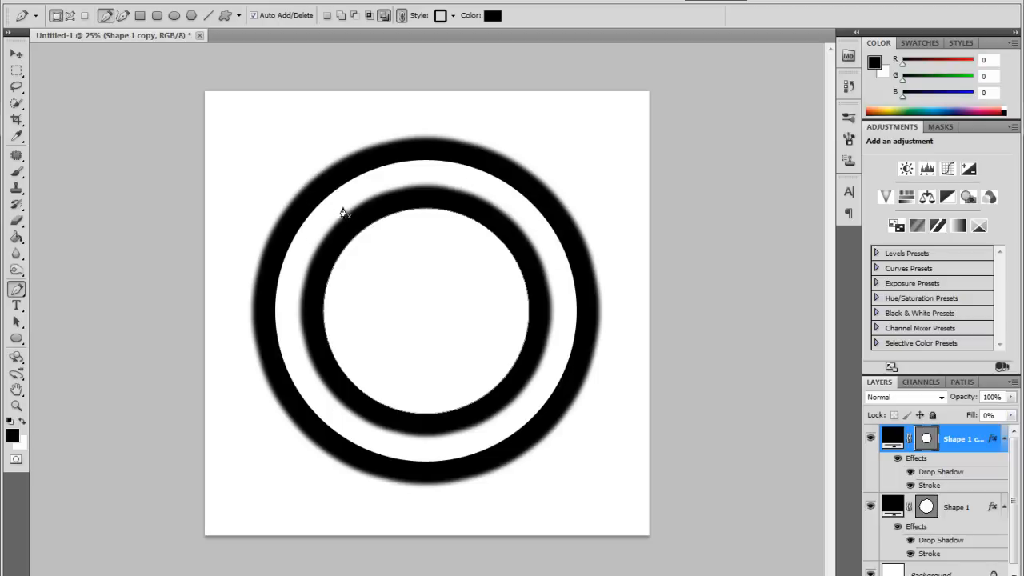
click(530, 238)
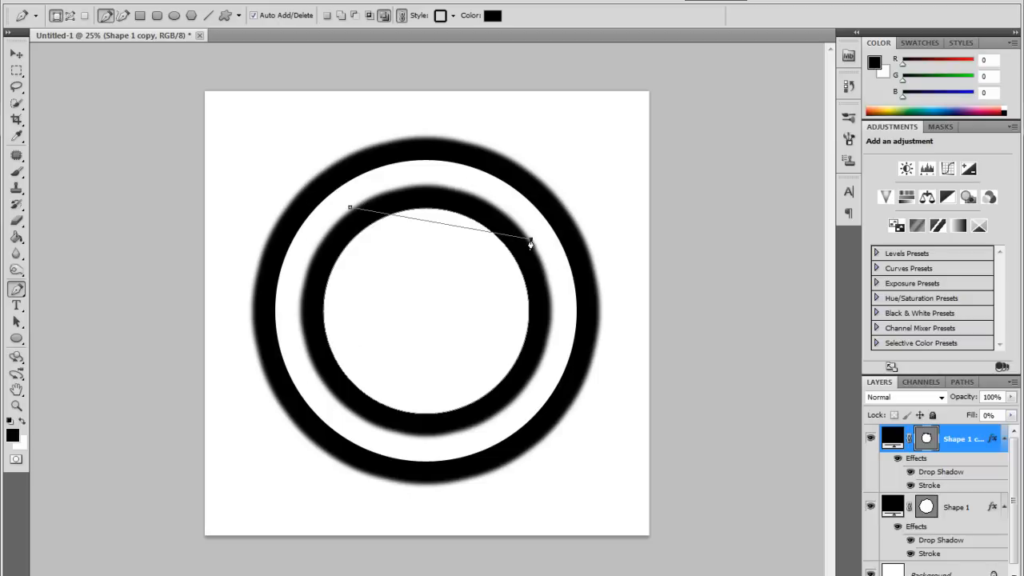
click(441, 225)
drag(440, 224, 445, 190)
key(ctrl+z)
key(ctrl+z)
key(ctrl+z)
key(ctrl+shift+z)
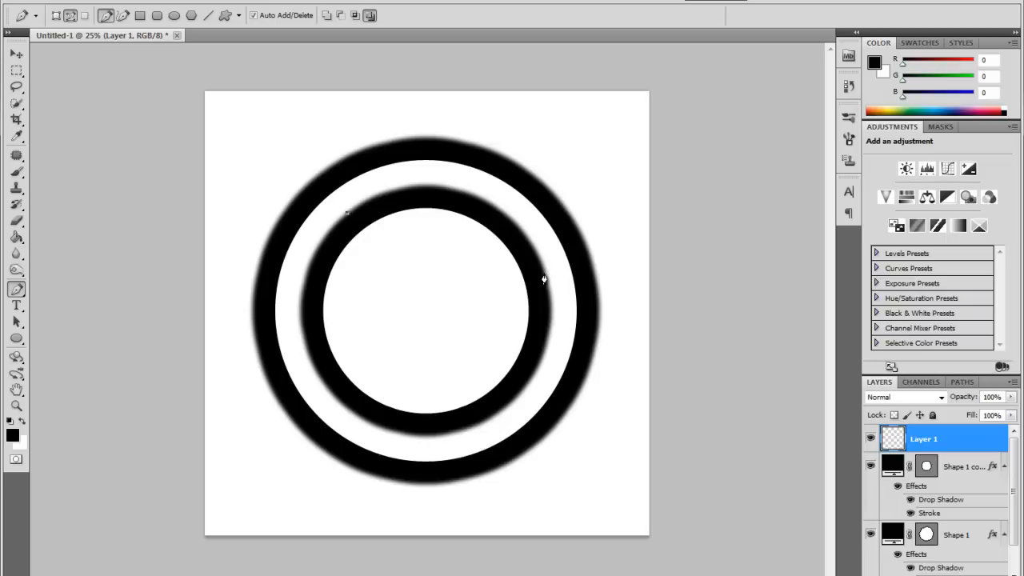
Step: Try to trace the inner ring's upper right with a curved Pen segment, adding and shifting anchors to fit the edge
drag(544, 274, 634, 429)
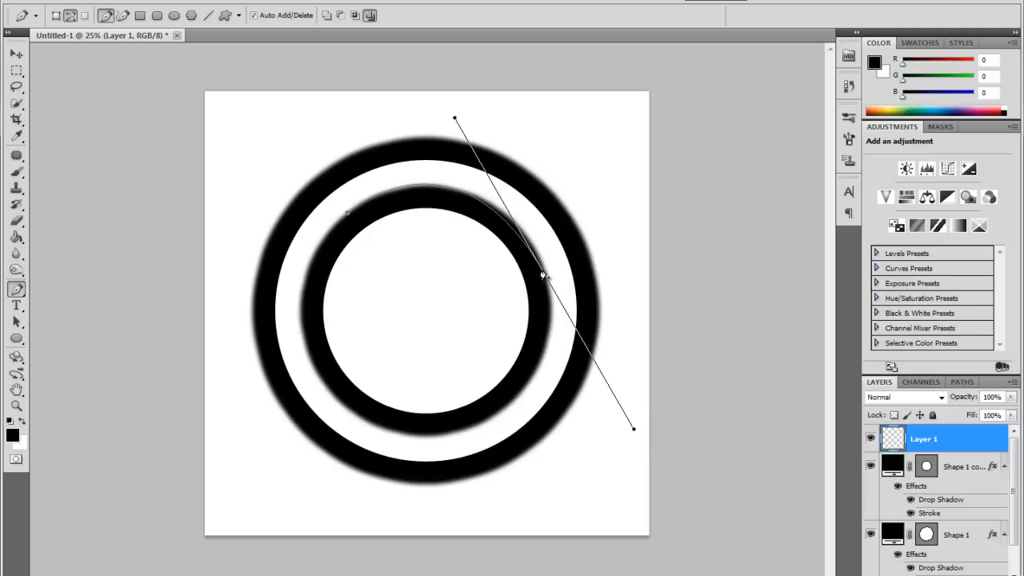
click(503, 224)
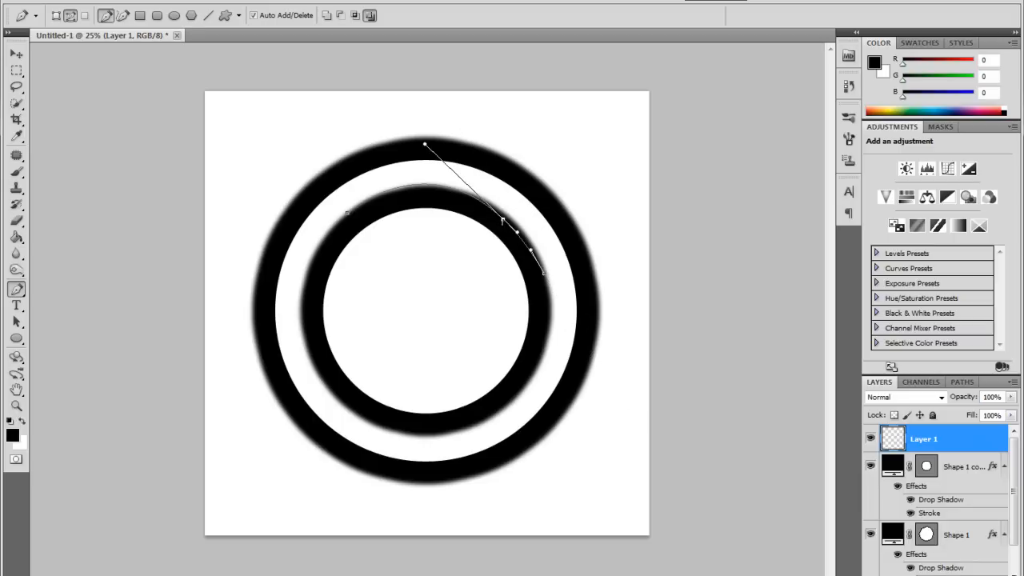
drag(506, 222, 516, 223)
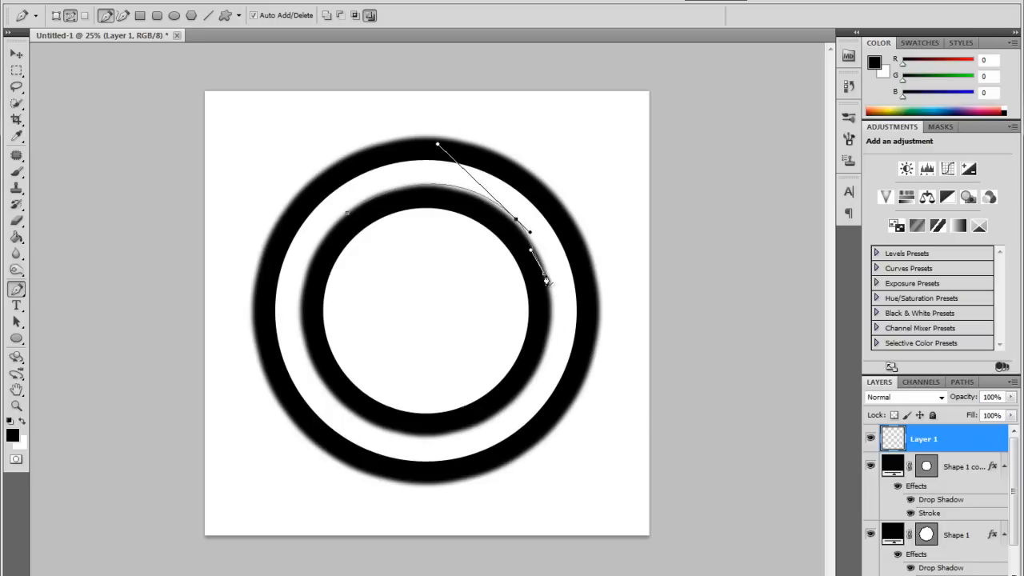
drag(546, 274, 636, 429)
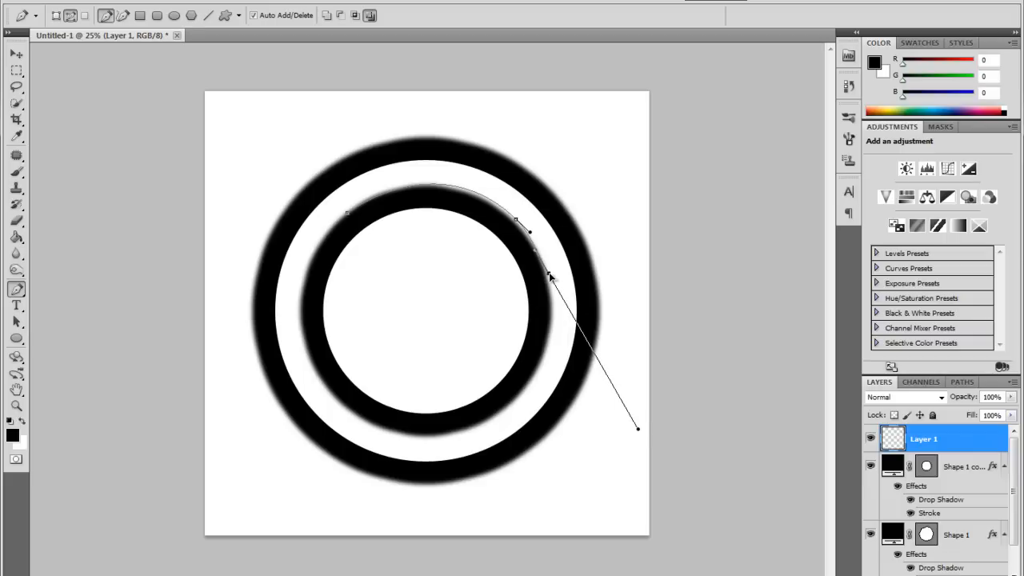
Step: Try to extend the curved path down the inner ring's lower right side, and undo back to the path's starting anchor
click(501, 414)
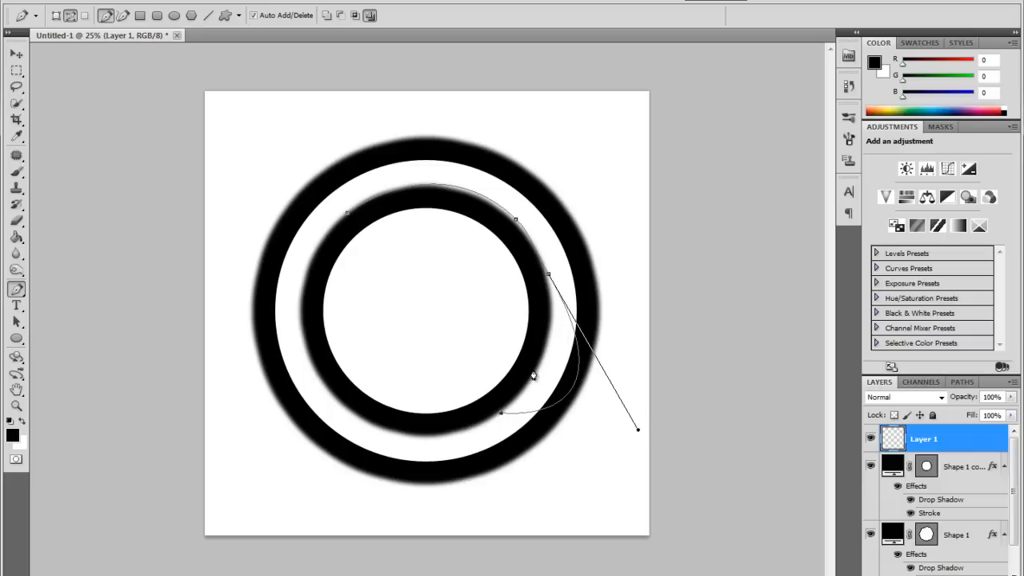
key(ctrl+z)
drag(498, 412, 537, 455)
key(ctrl+z)
key(ctrl+alt+z)
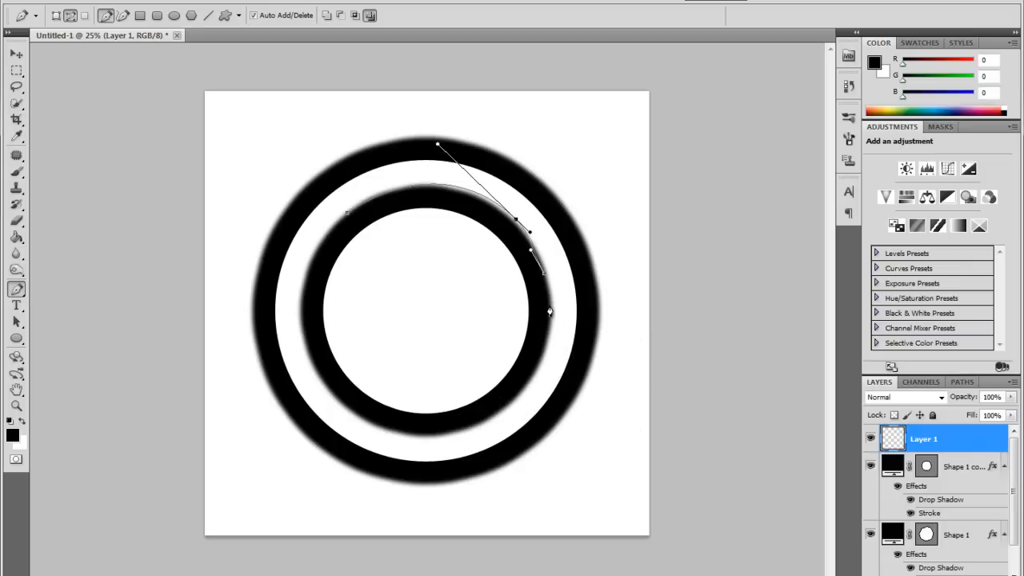
click(523, 393)
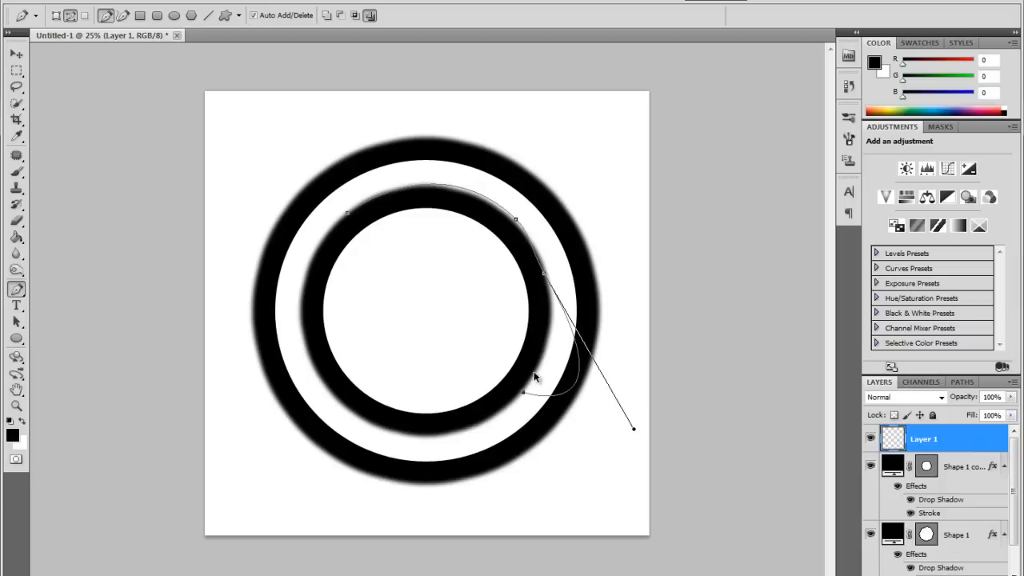
key(ctrl+z)
key(ctrl+alt+z)
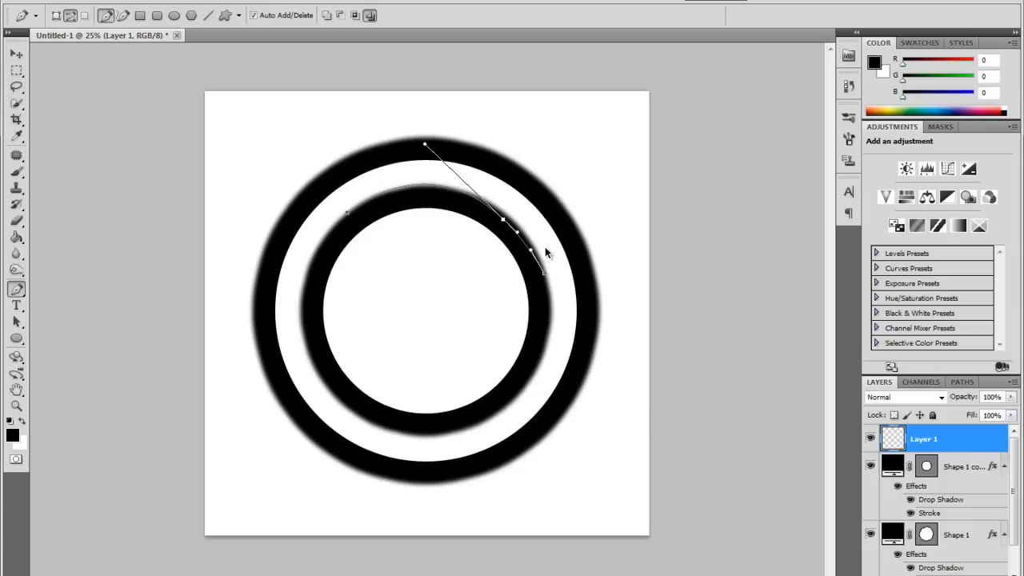
key(ctrl+alt+z)
key(ctrl+alt+z)
Step: Trace the inner ring's outer edge with straight Pen segments, adding anchors and pulling them outward to follow the curve
click(534, 247)
click(437, 231)
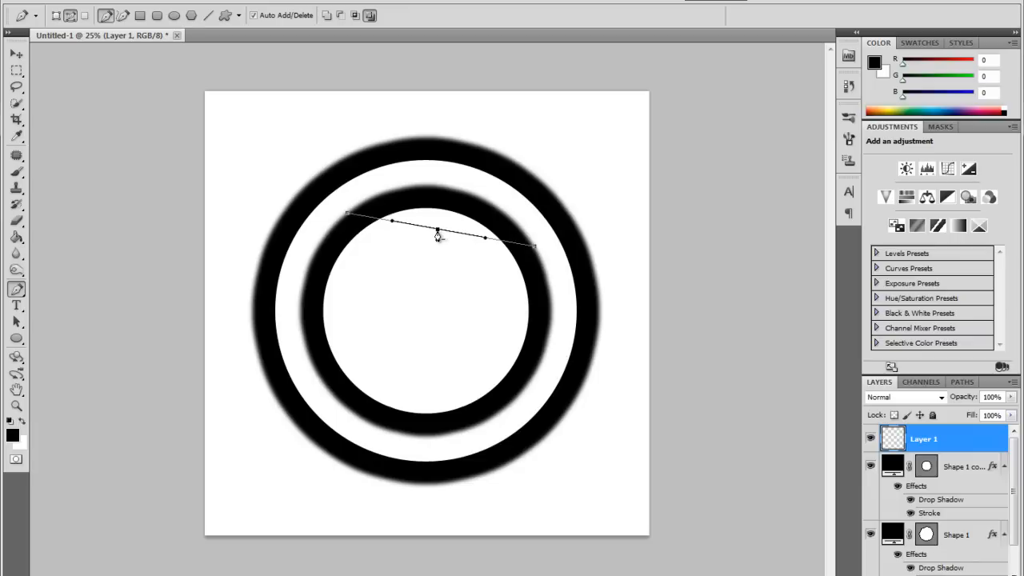
drag(439, 229, 446, 190)
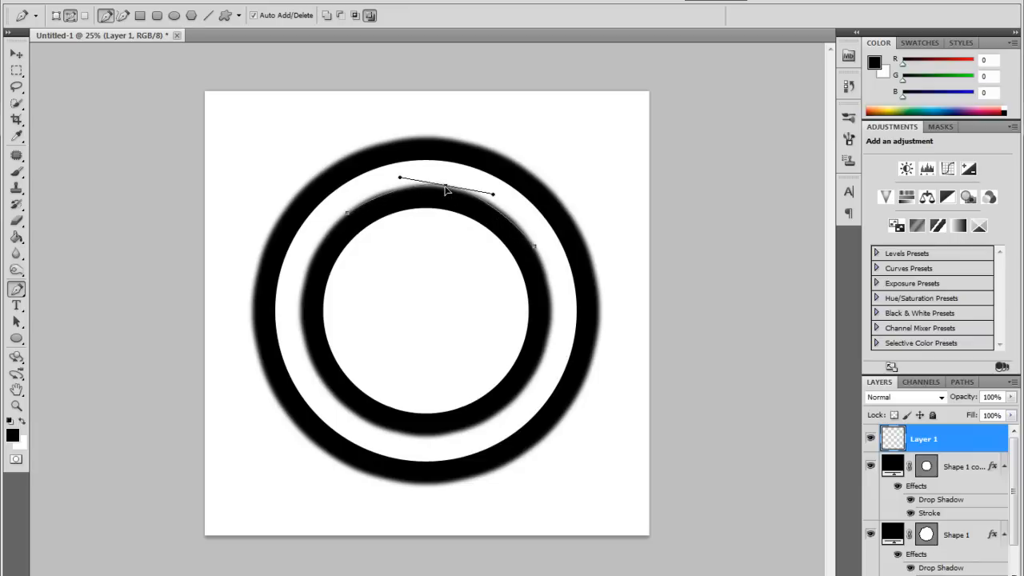
click(381, 199)
drag(381, 199, 381, 191)
click(499, 216)
click(499, 414)
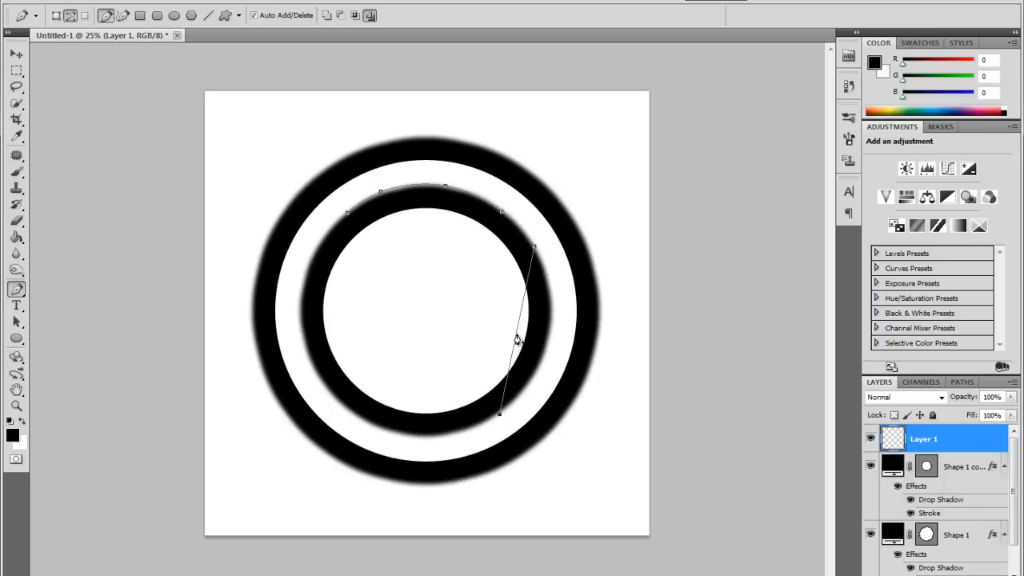
drag(517, 339, 551, 336)
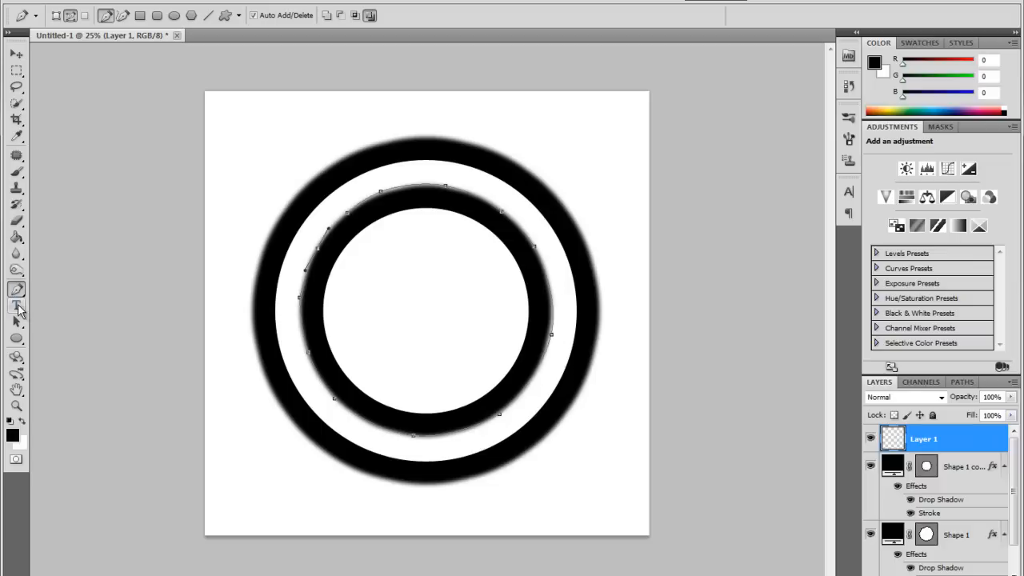
Step: Add filler text beginning "dasdadsasdasdad" in the Aurabesh font along the path around the whole inner ring
click(16, 307)
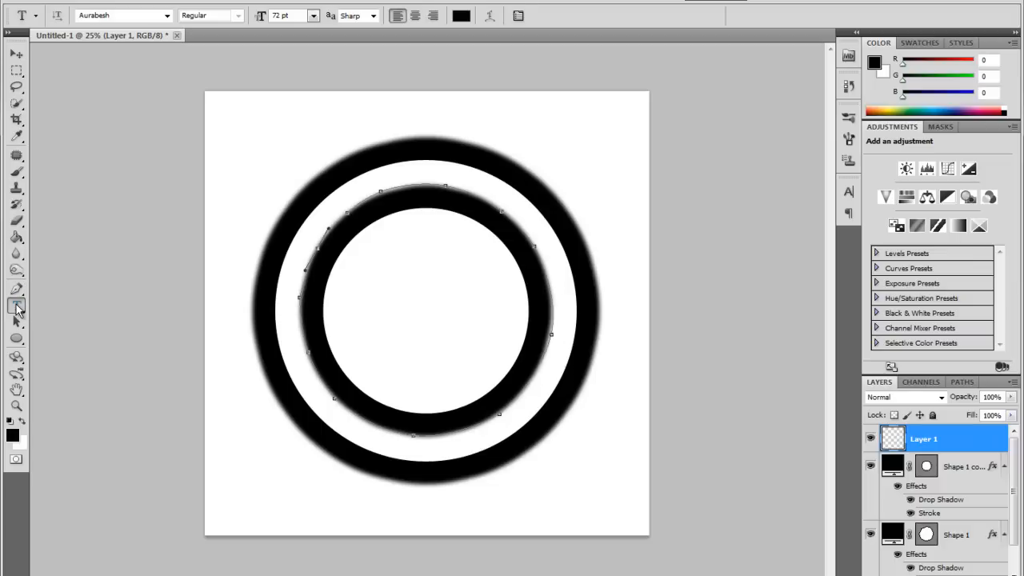
click(168, 16)
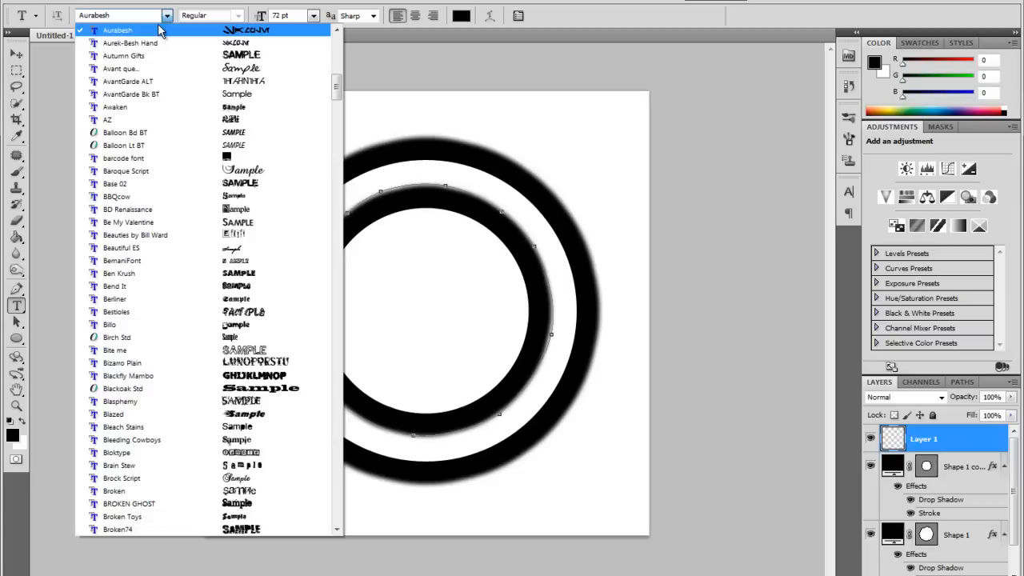
click(160, 31)
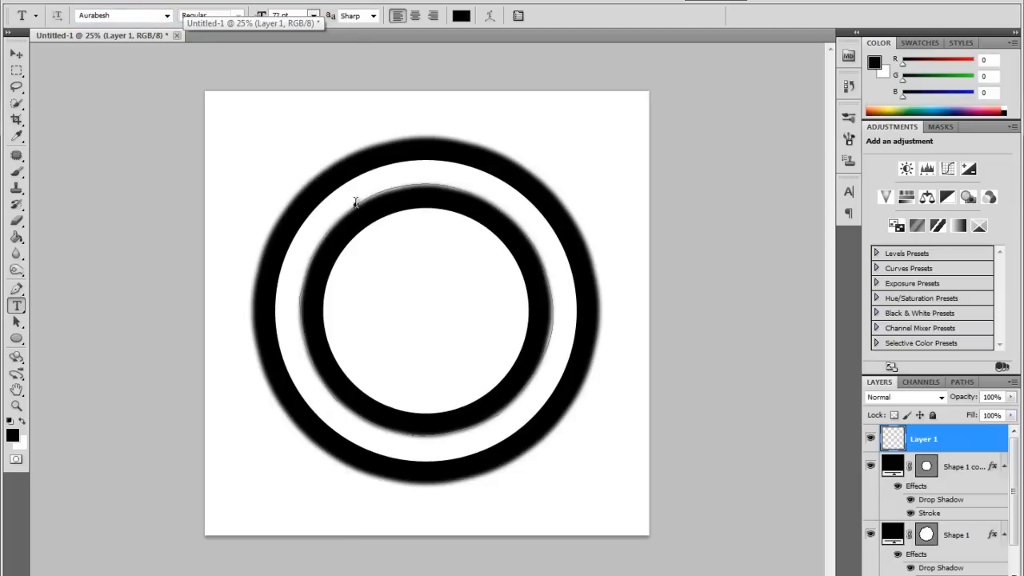
click(355, 201)
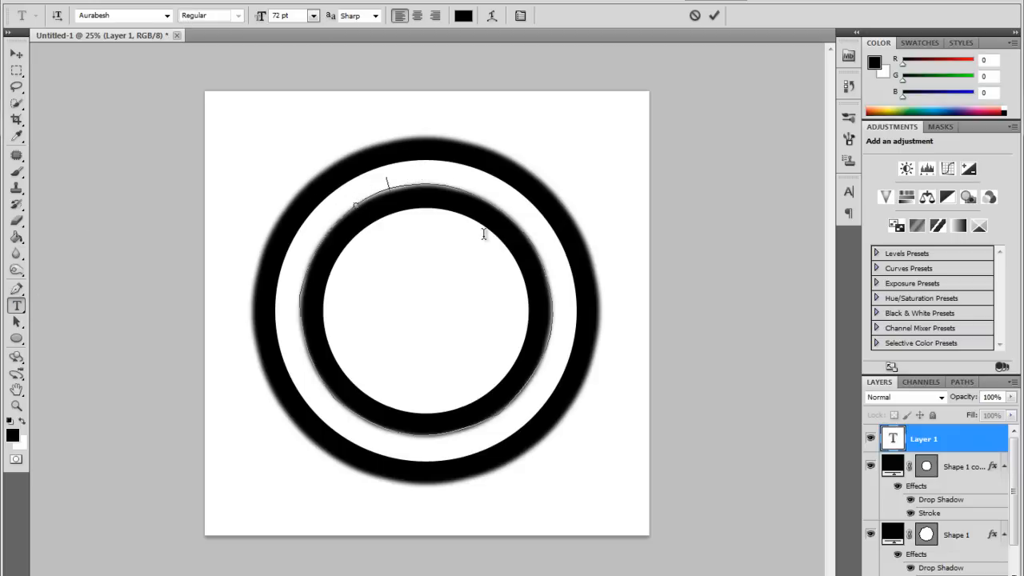
text(dasdadsasdasdad)
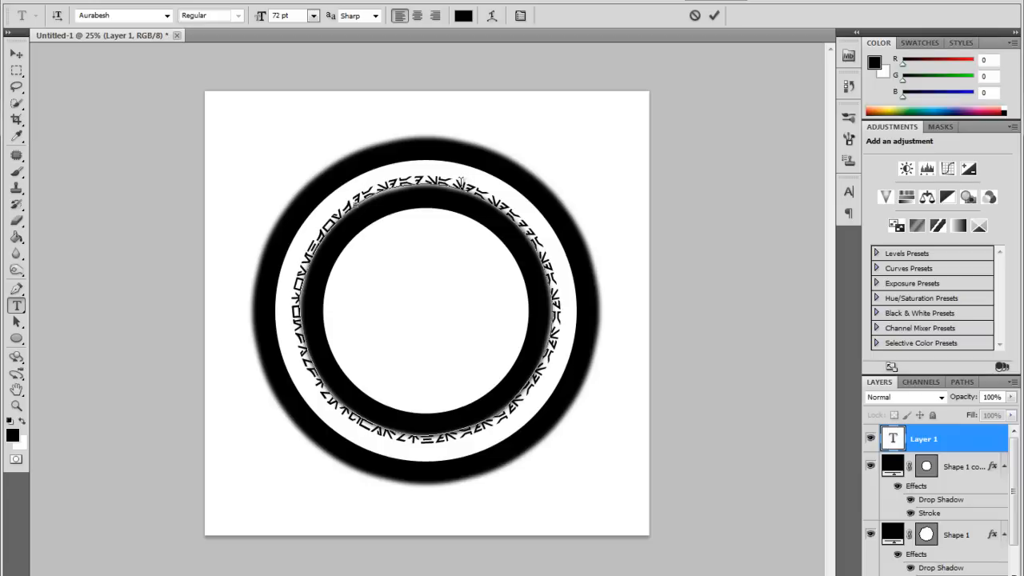
key(ctrl+z)
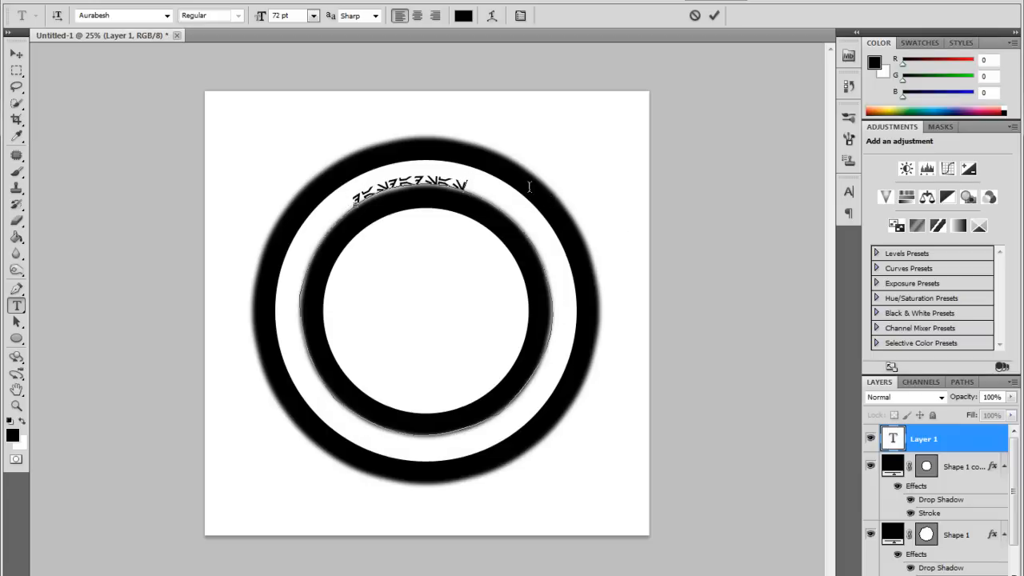
key(ctrl+z)
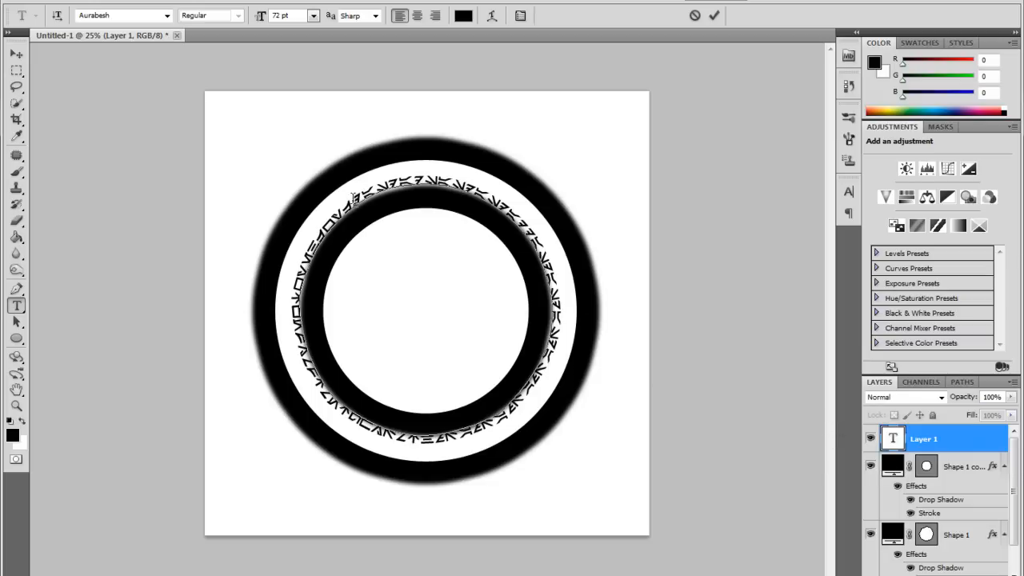
Step: Set the size of all the circular text to 100 pt
key(ctrl+a)
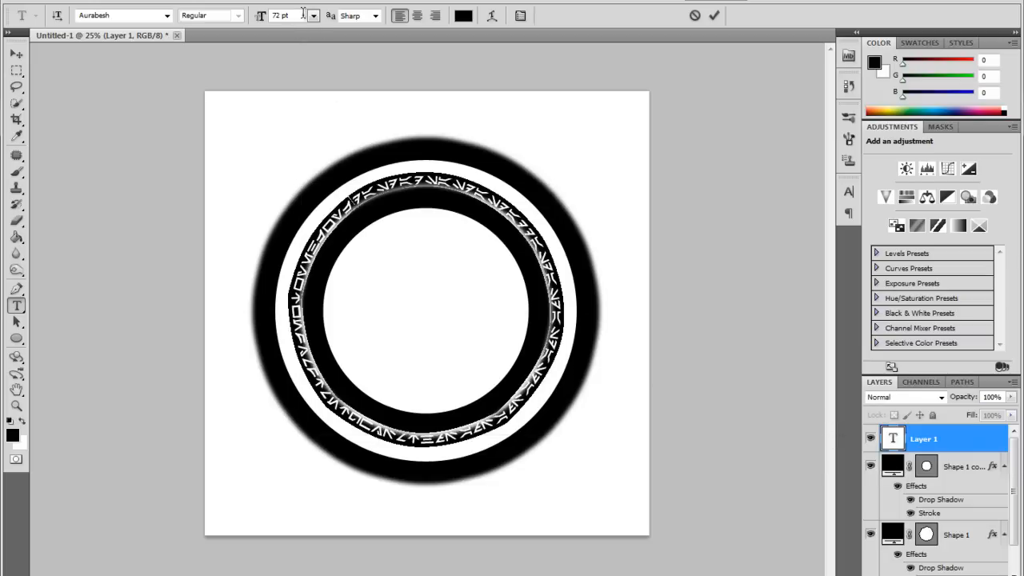
click(313, 16)
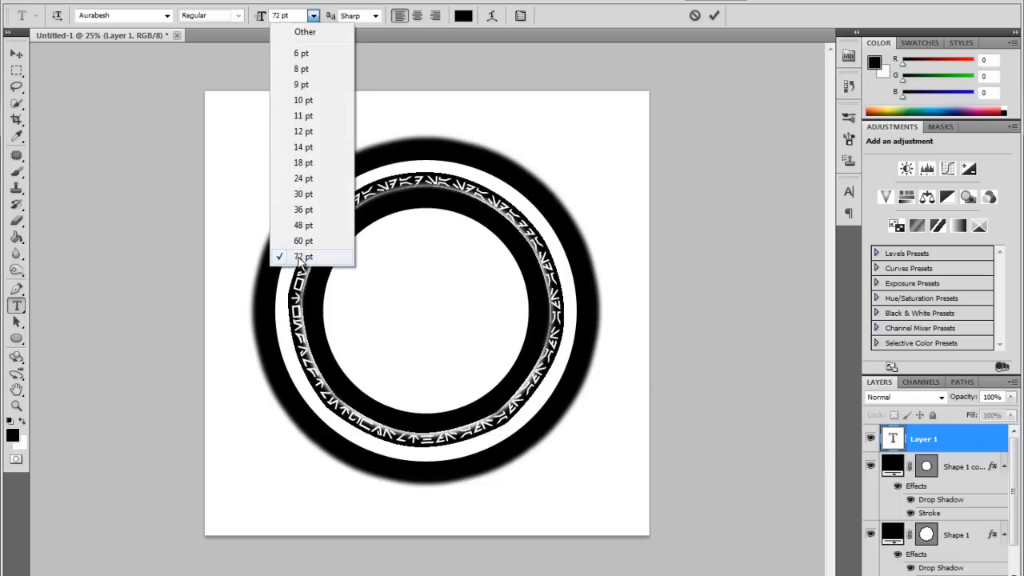
click(295, 11)
drag(294, 11, 234, 20)
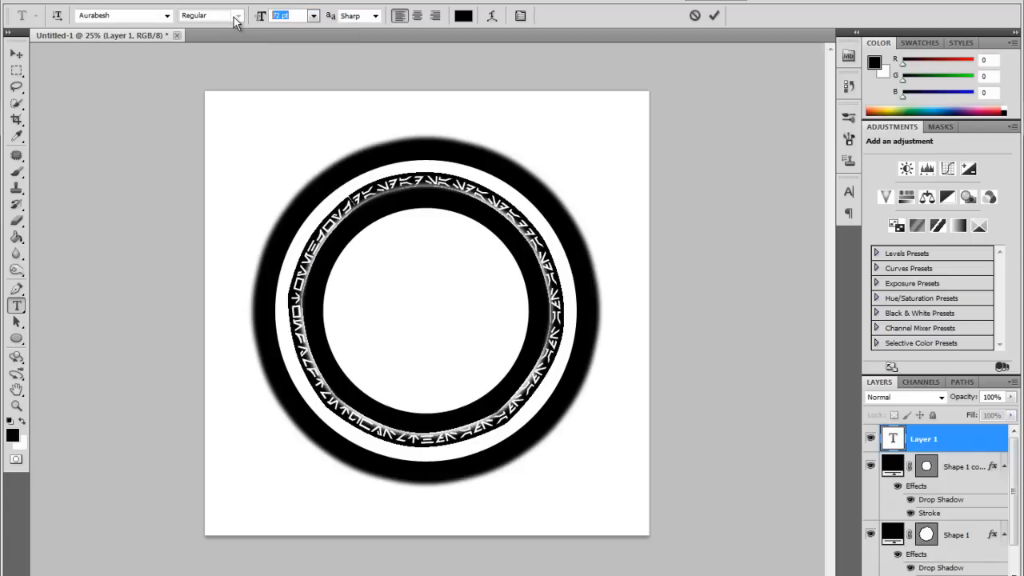
text(100)
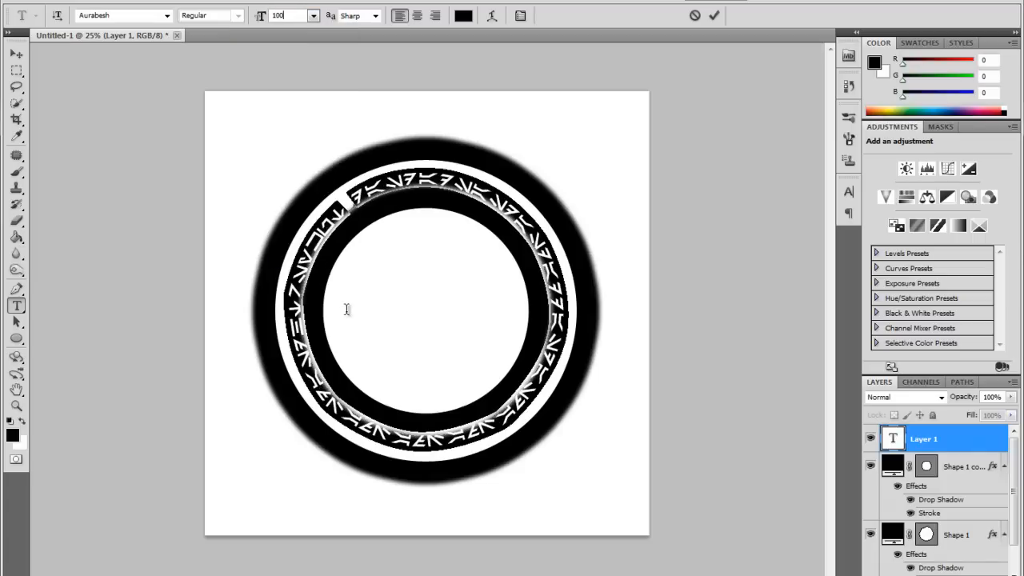
click(399, 175)
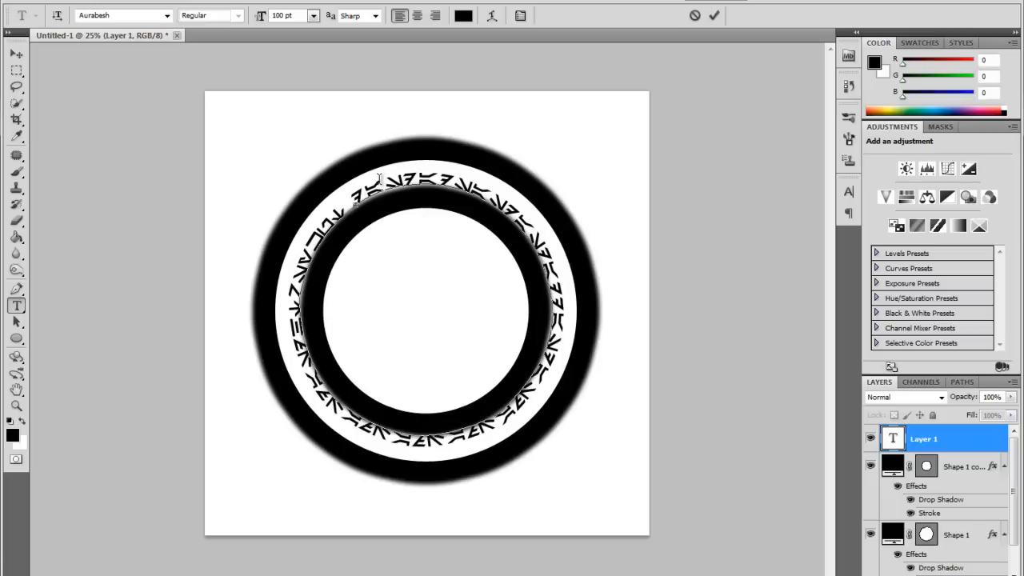
Step: Set the size of all the circular text to 130 pt and commit the text layer
key(ctrl+a)
drag(296, 13, 249, 11)
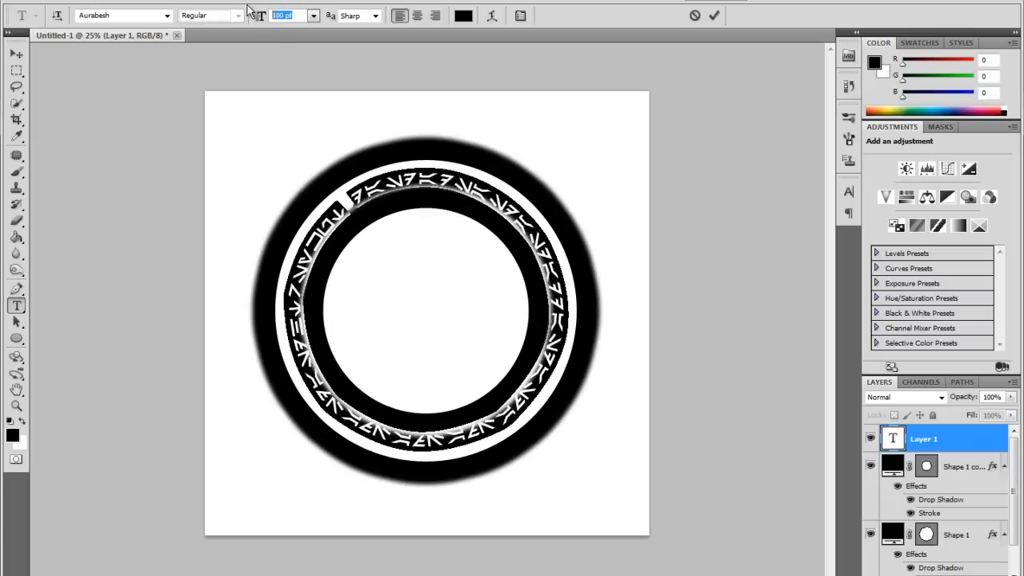
text(0)
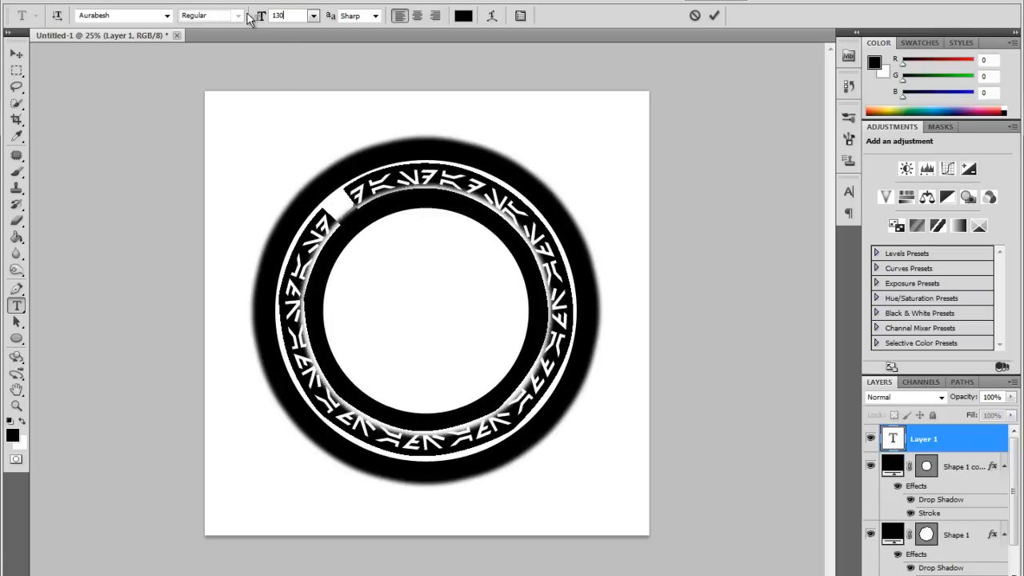
click(473, 185)
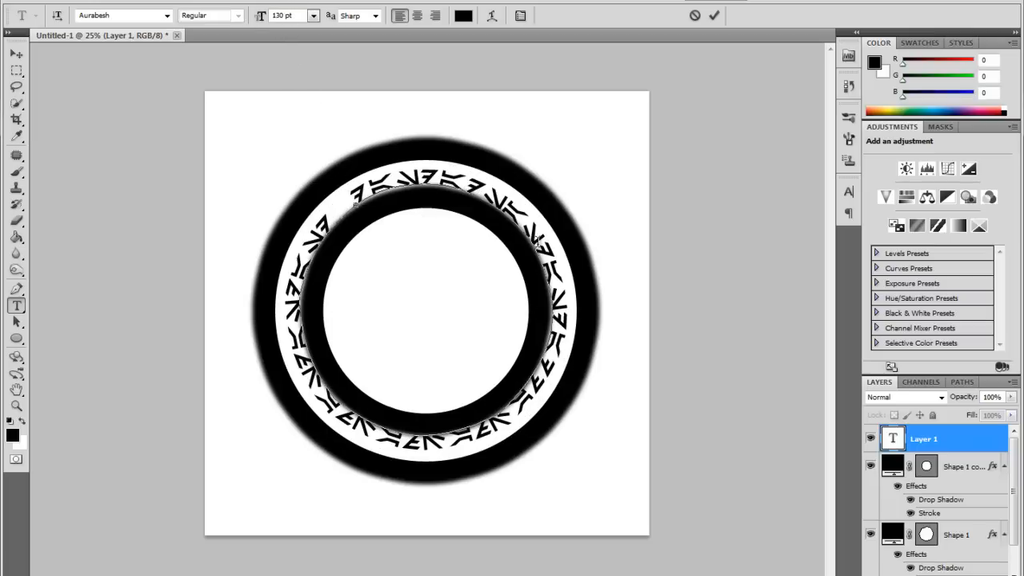
click(949, 443)
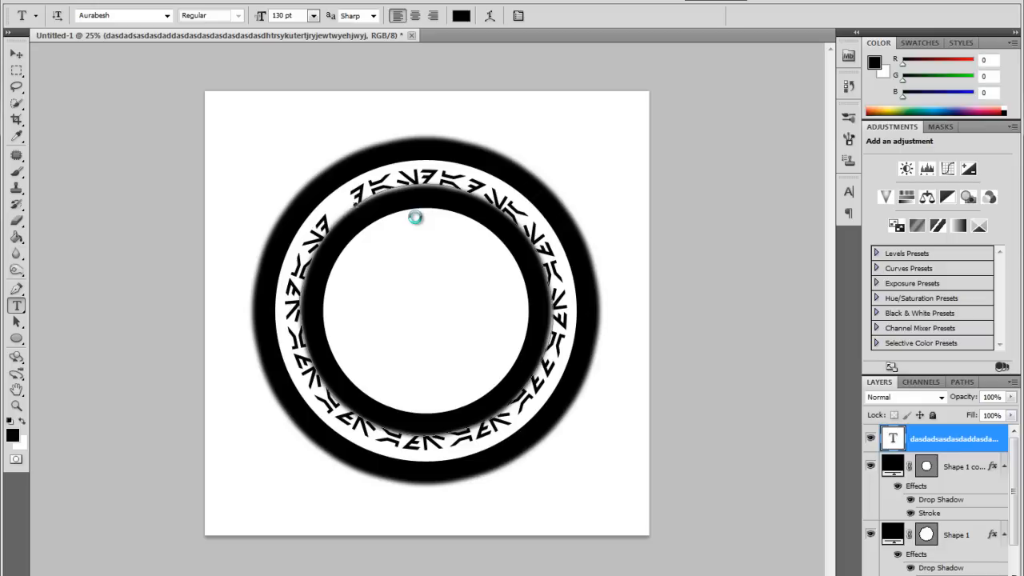
Step: Stamp all visible layers onto a new layer and define it as a brush preset named "avari arcane circle"
key(ctrl+shift+alt+e)
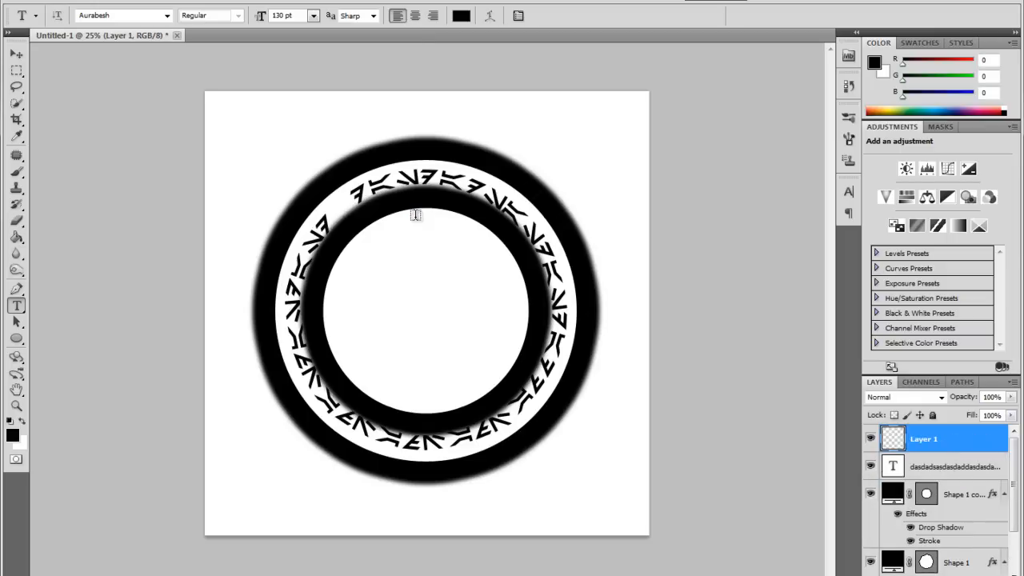
click(64, 2)
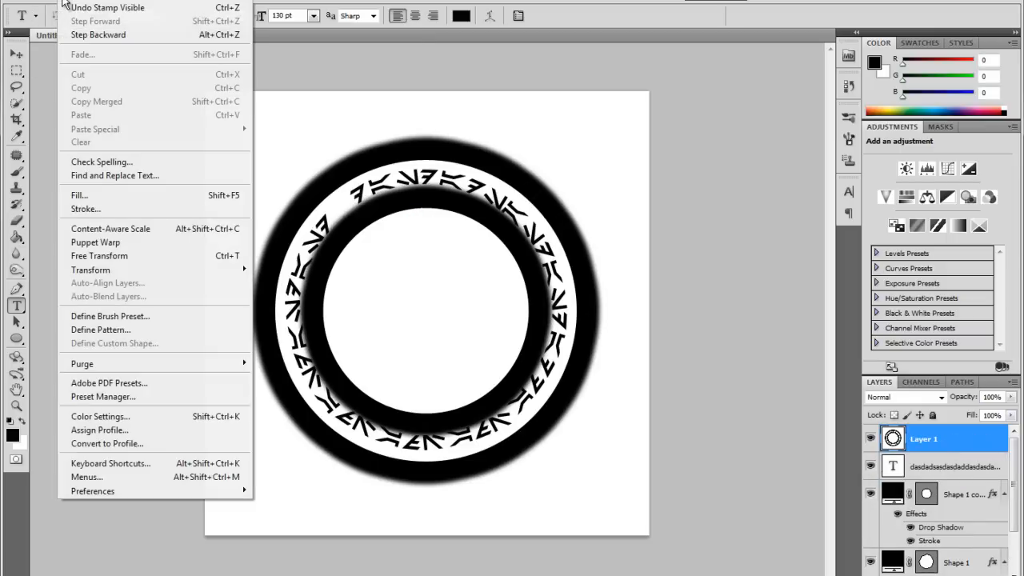
click(135, 315)
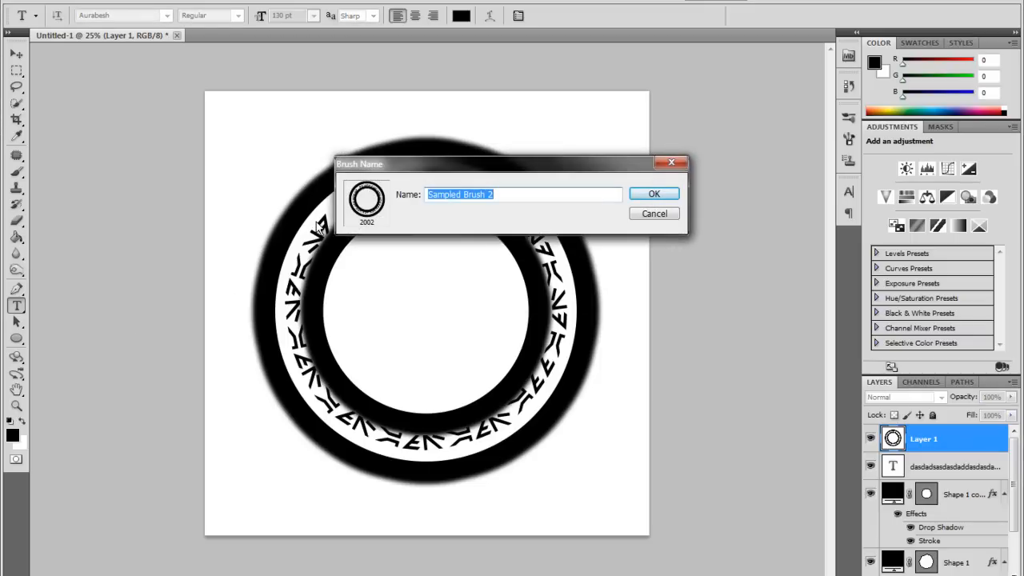
text(avar)
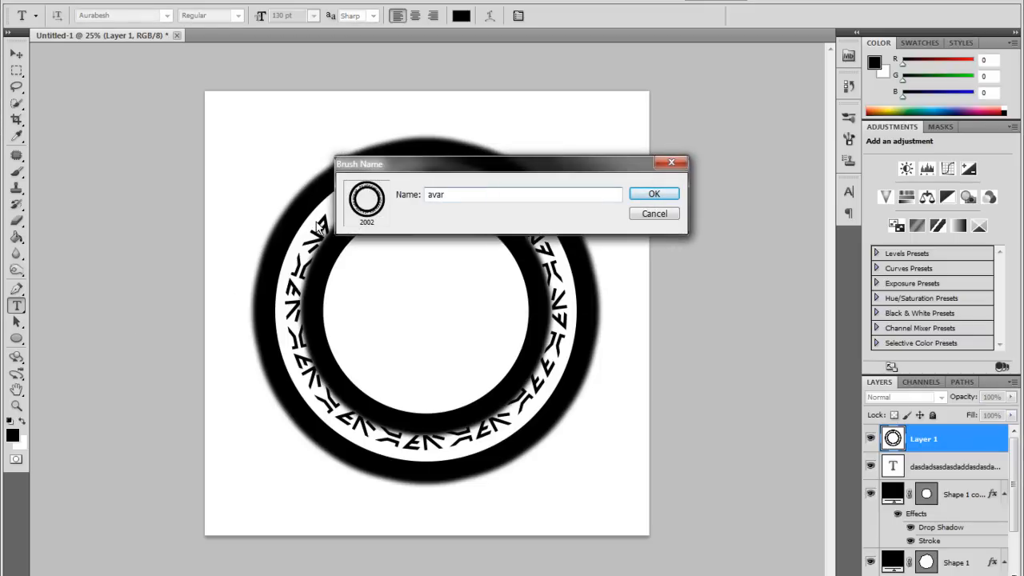
text(i arcane circle)
key(Return)
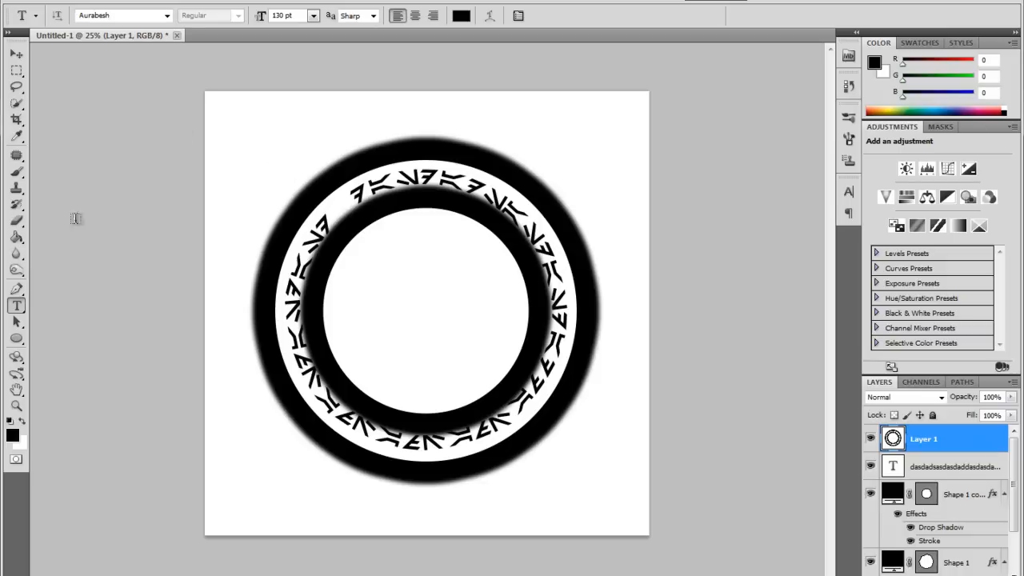
Step: In the brush Preset Manager, delete all brushes except the new arcane circle brush
click(16, 172)
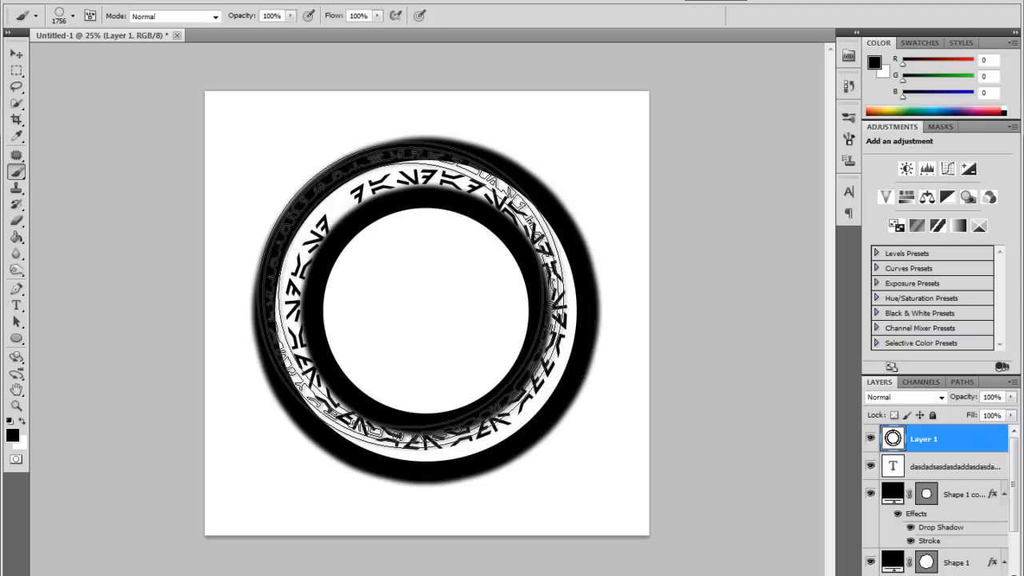
right_click(416, 297)
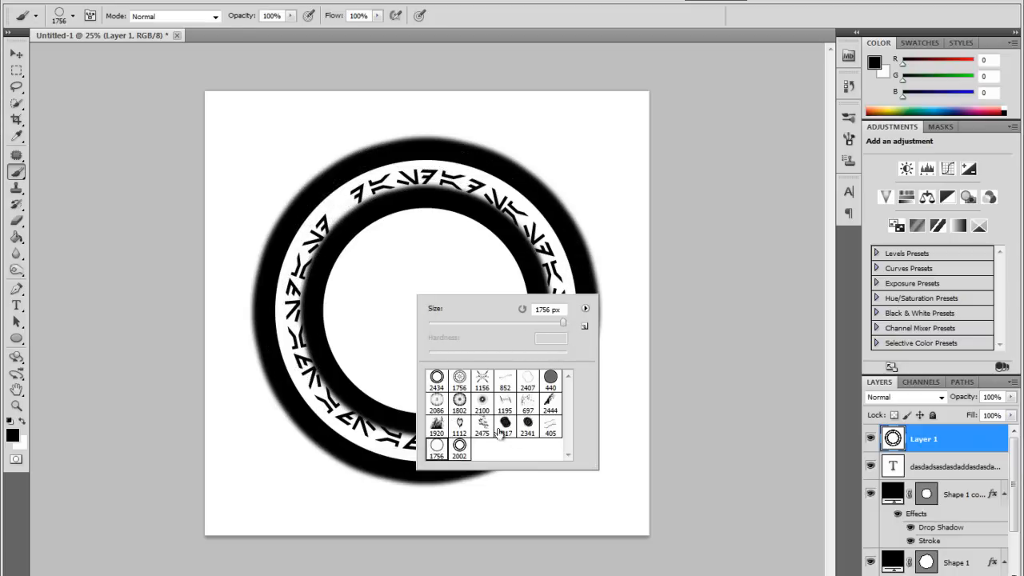
click(584, 309)
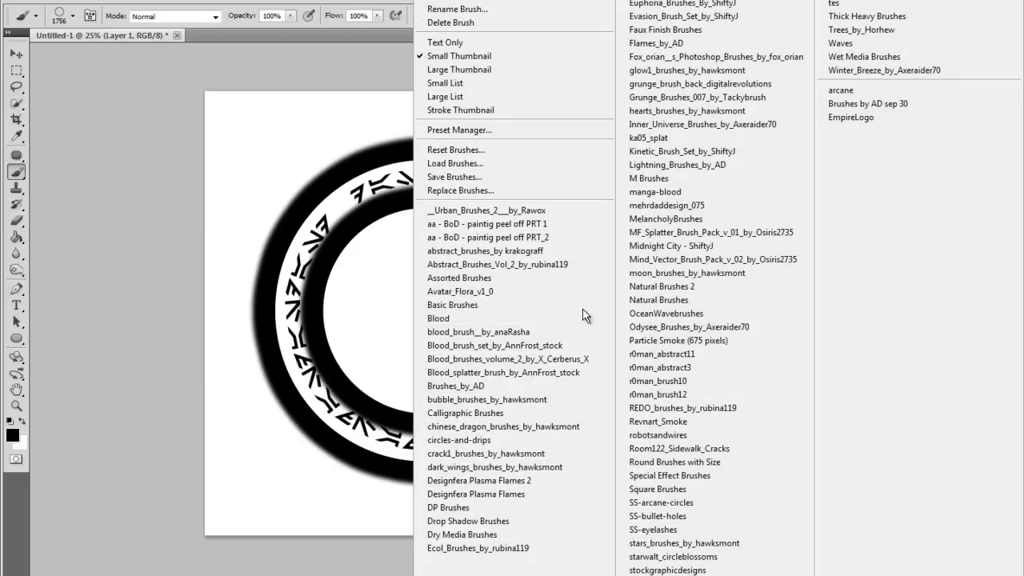
click(488, 127)
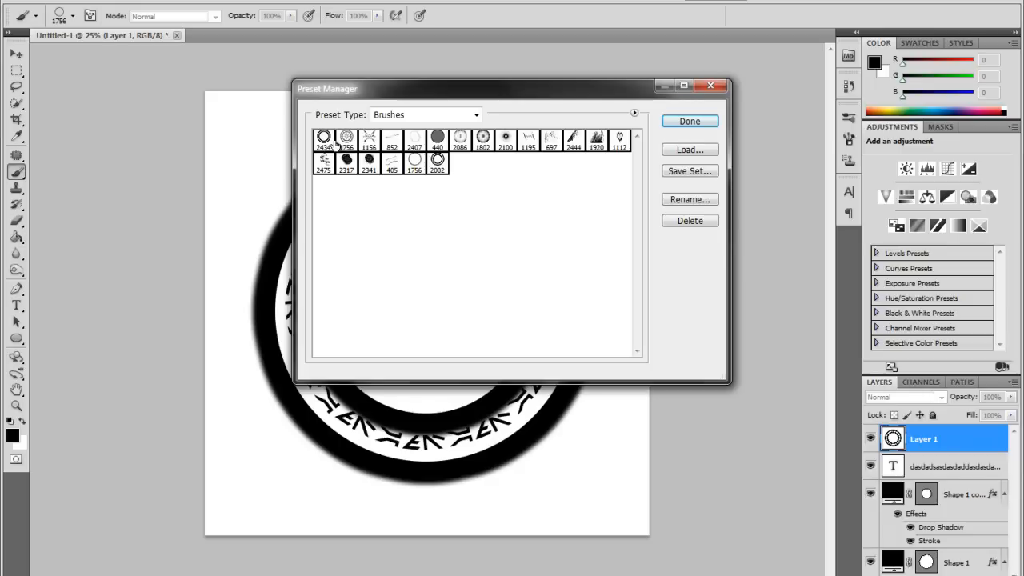
drag(322, 144, 432, 176)
click(684, 221)
click(326, 142)
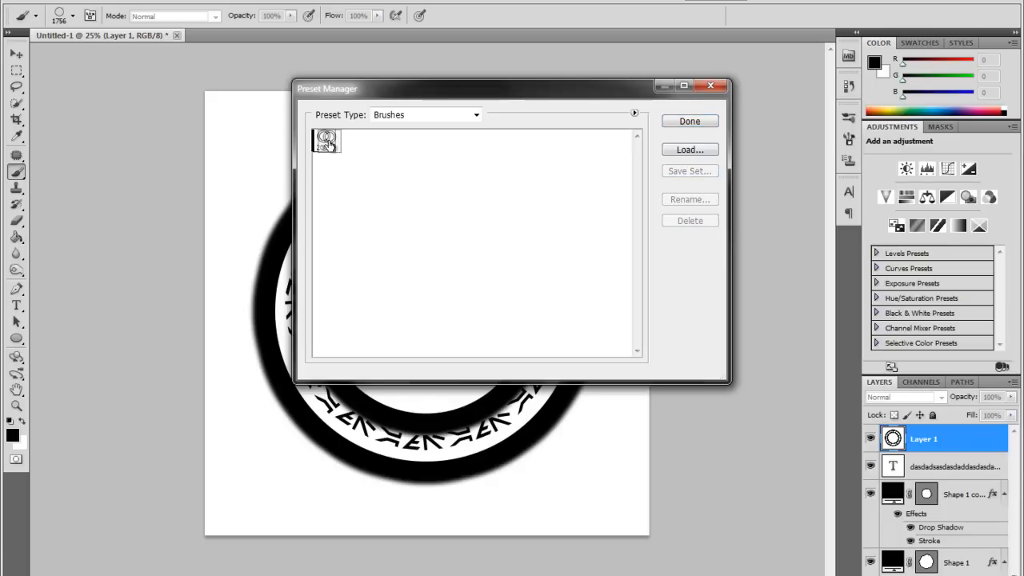
Step: Load the brush file "Brushes by AD sep 30" into the Preset Manager
click(676, 152)
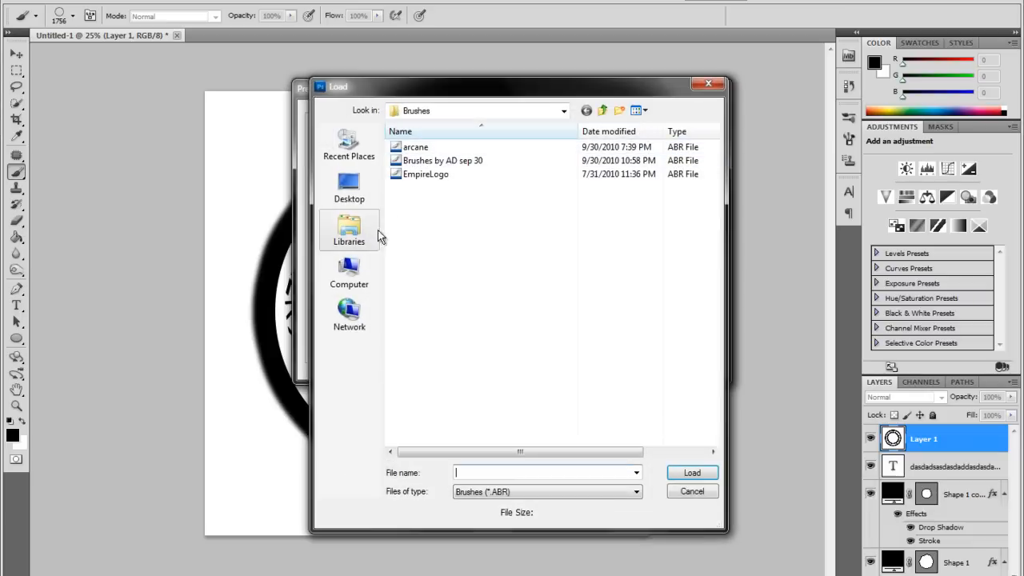
click(443, 163)
click(687, 474)
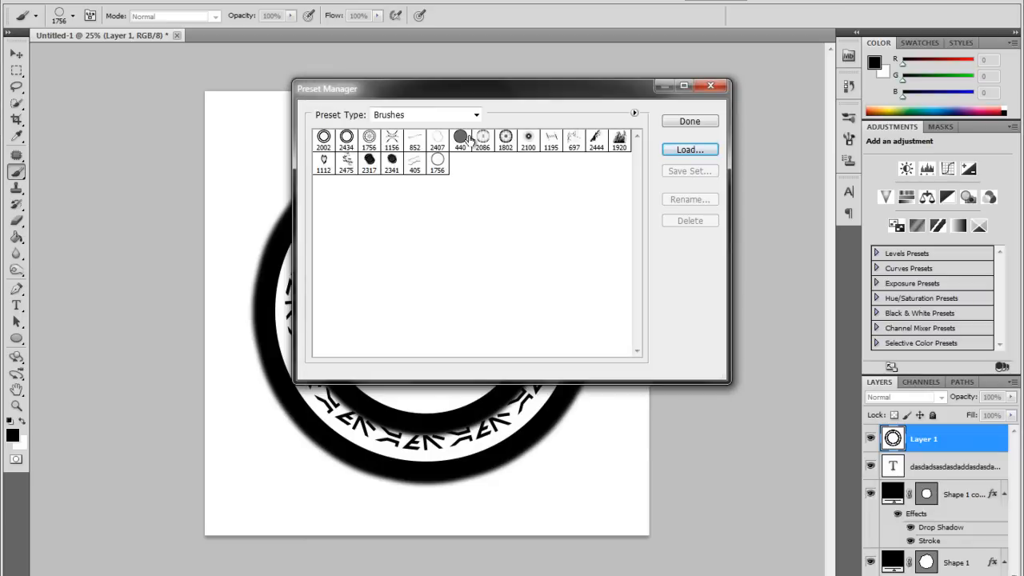
Step: Save the brushes together as a set over the file "Brushes by AD sep 30" and finish in the Preset Manager
click(318, 139)
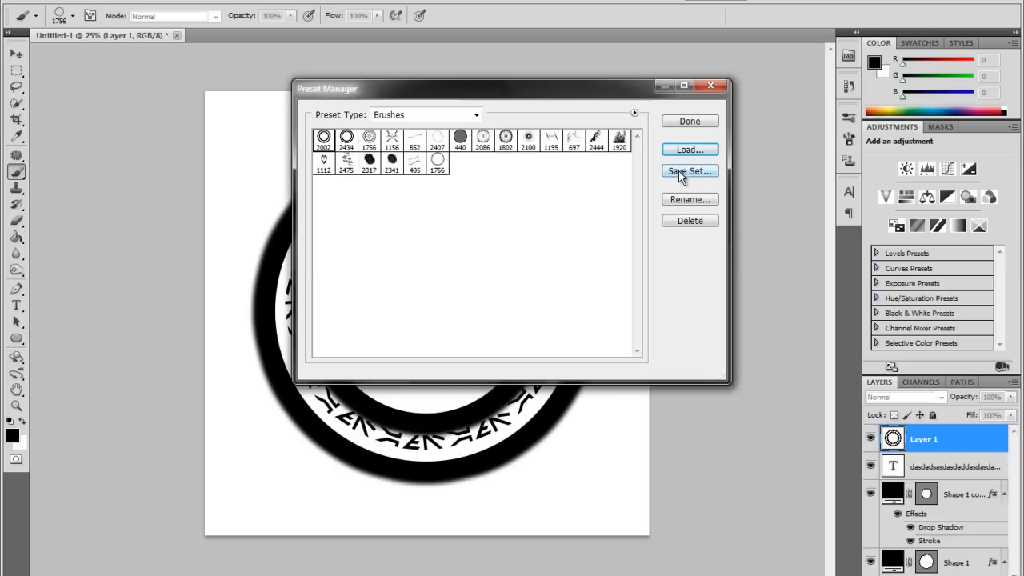
shift+click(388, 167)
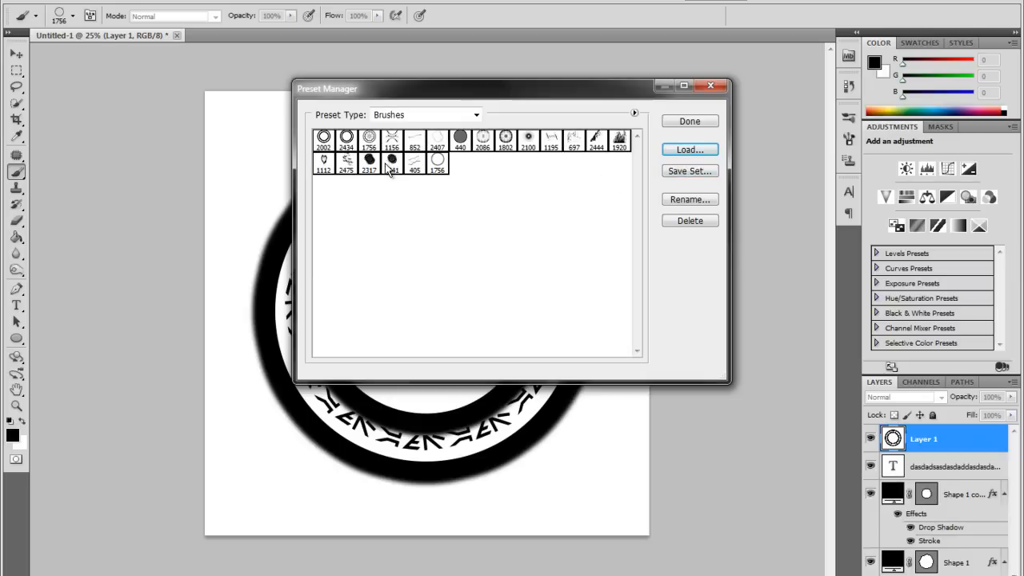
click(674, 173)
click(420, 162)
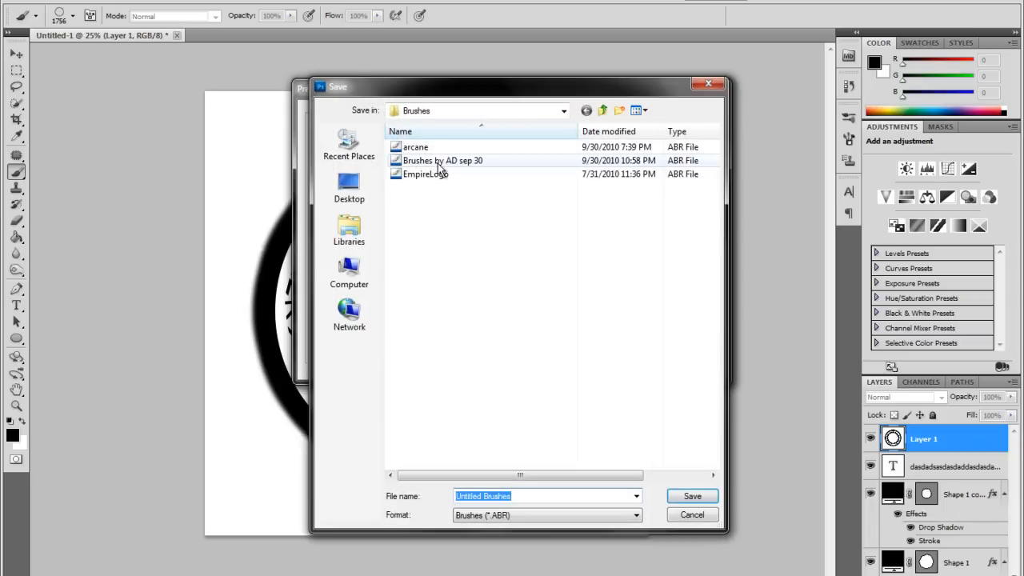
click(681, 498)
click(472, 224)
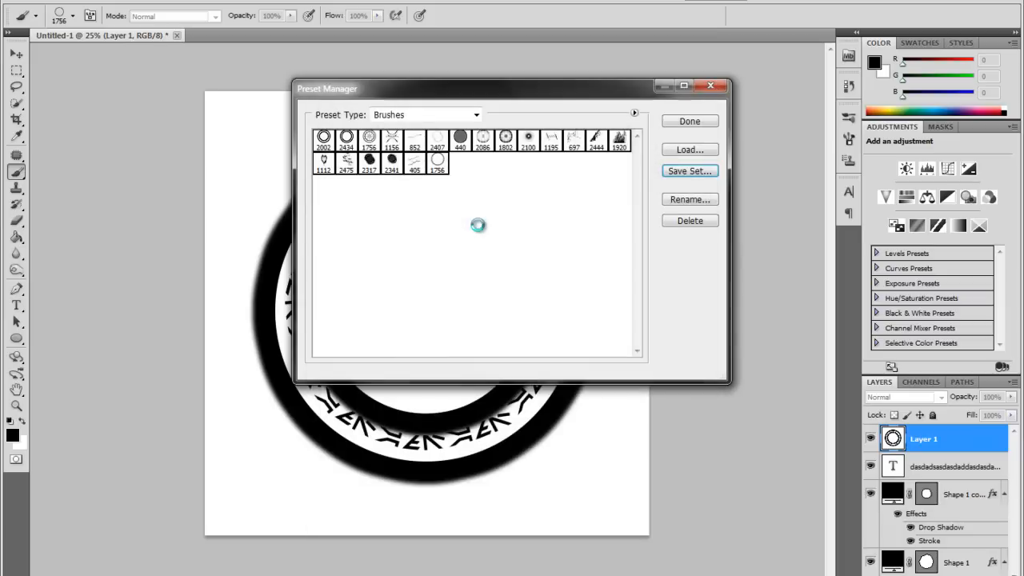
click(690, 120)
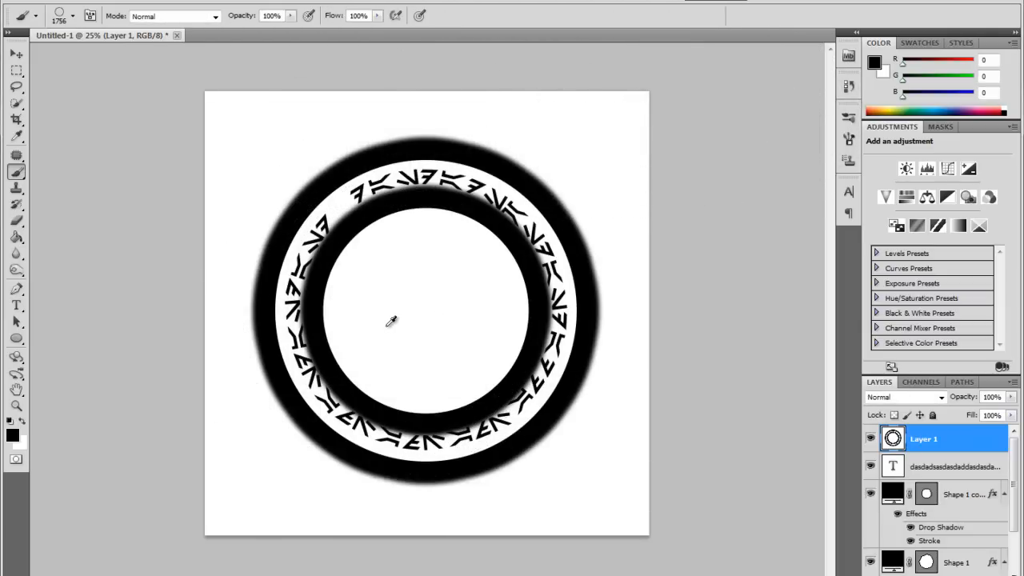
Step: Choose the new arcane circle brush as the active brush tip
right_click(346, 352)
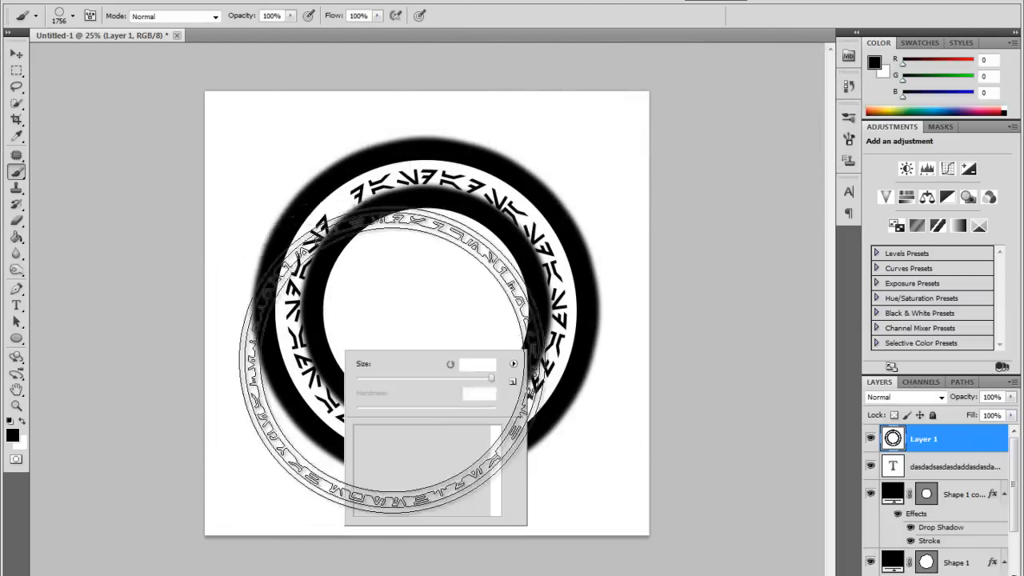
click(364, 435)
click(341, 367)
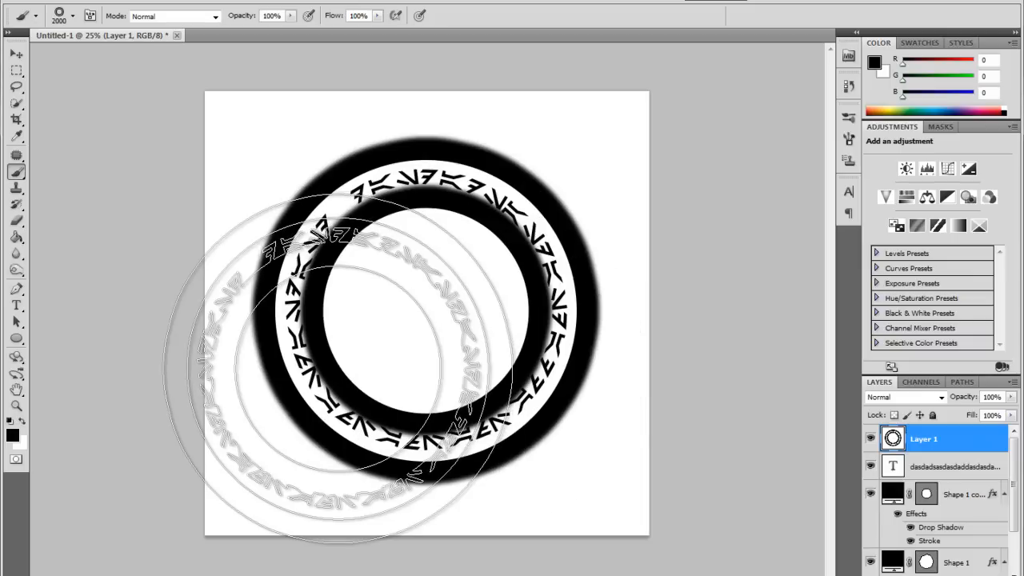
Step: Reduce the arcane circle brush to 800 px and stamp it on the large ring's lower-left and upper-right edges
key(bracketleft)
key(bracketleft)
key(bracketleft)
key(bracketleft)
key(bracketleft)
key(bracketleft)
key(bracketleft)
key(bracketleft)
key(bracketleft)
key(bracketleft)
key(bracketleft)
key(bracketleft)
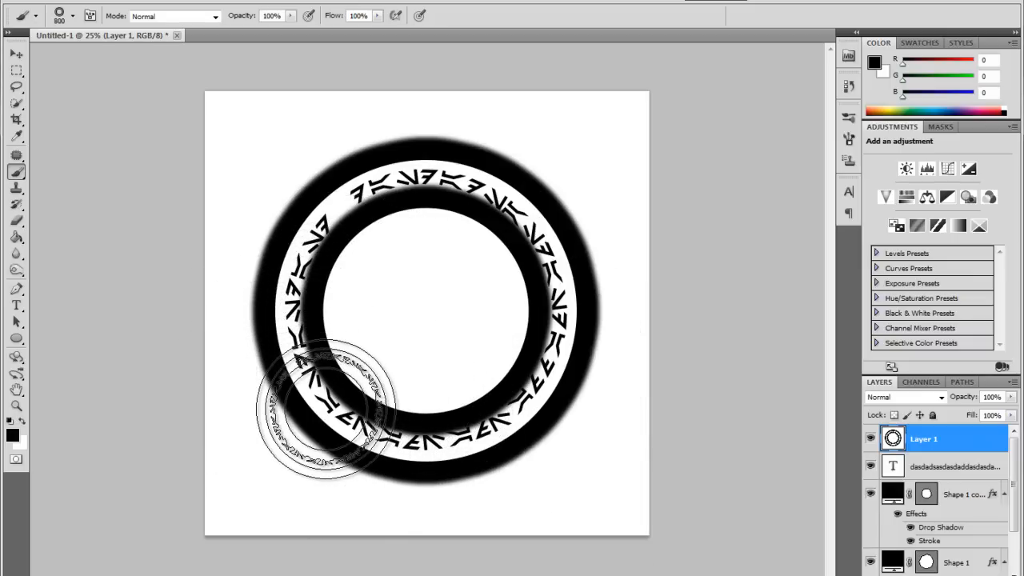
click(329, 407)
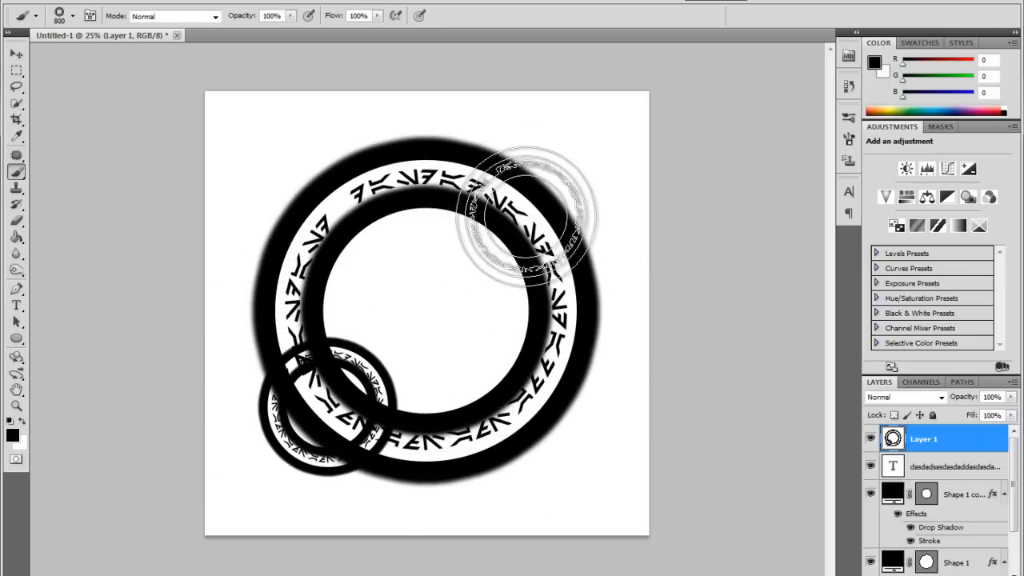
click(530, 218)
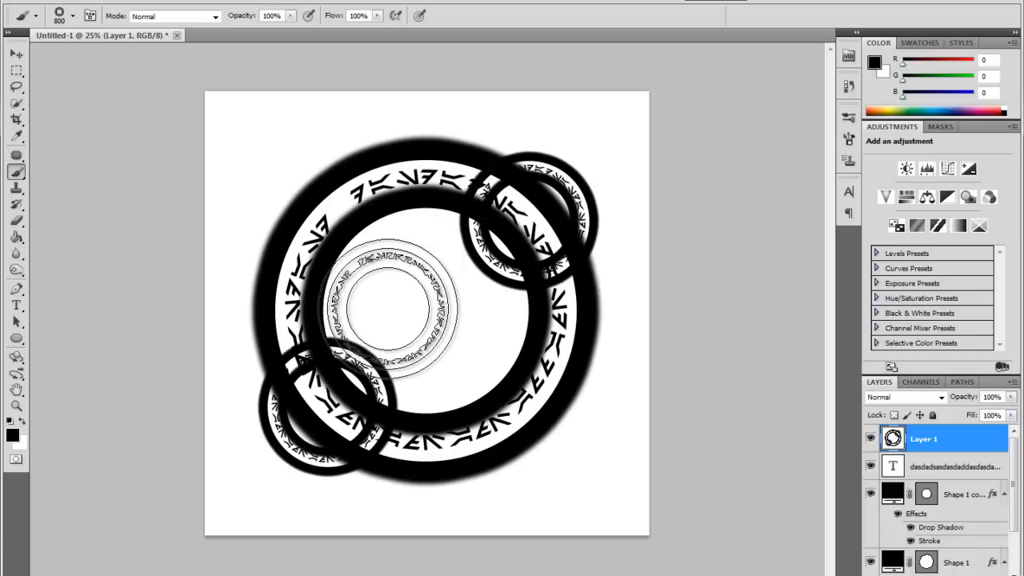
Step: Try stamping the arcane circle brush at 1800 px in the centre of the large ring
key(bracketright)
key(bracketright)
key(bracketright)
key(bracketright)
key(bracketright)
key(bracketright)
key(bracketright)
key(bracketright)
key(bracketright)
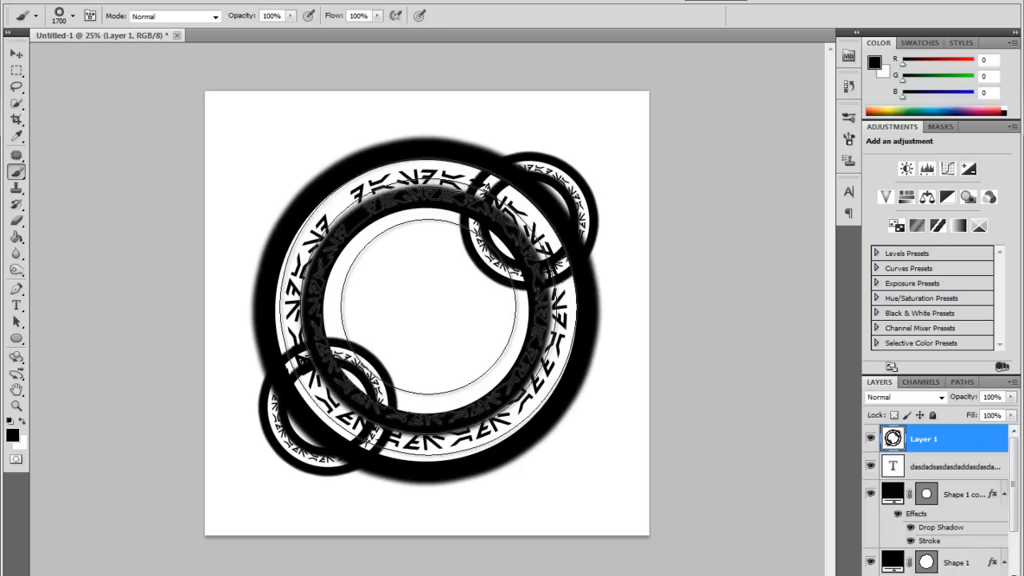
key(bracketright)
click(431, 306)
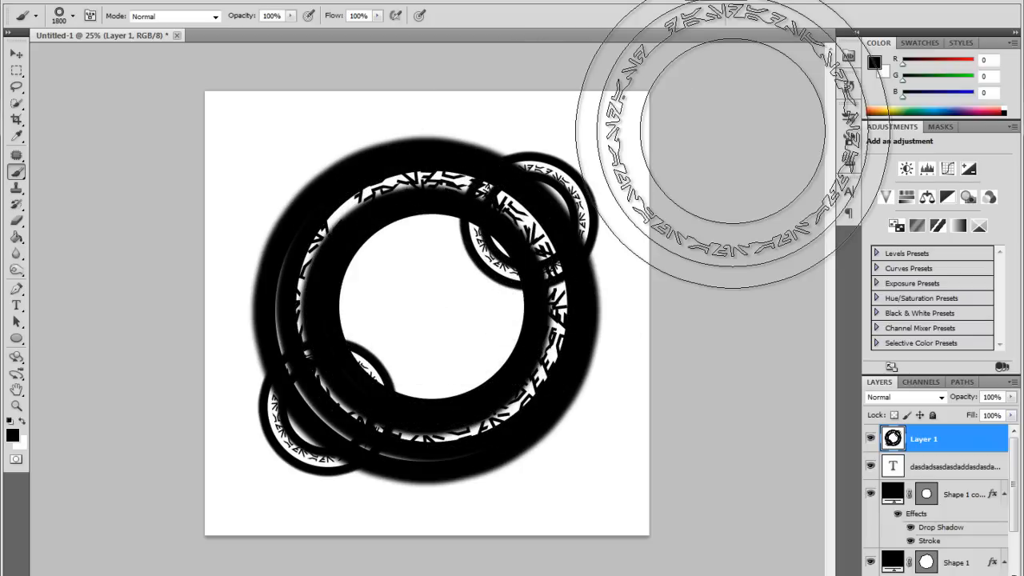
key(ctrl+z)
key(bracketleft)
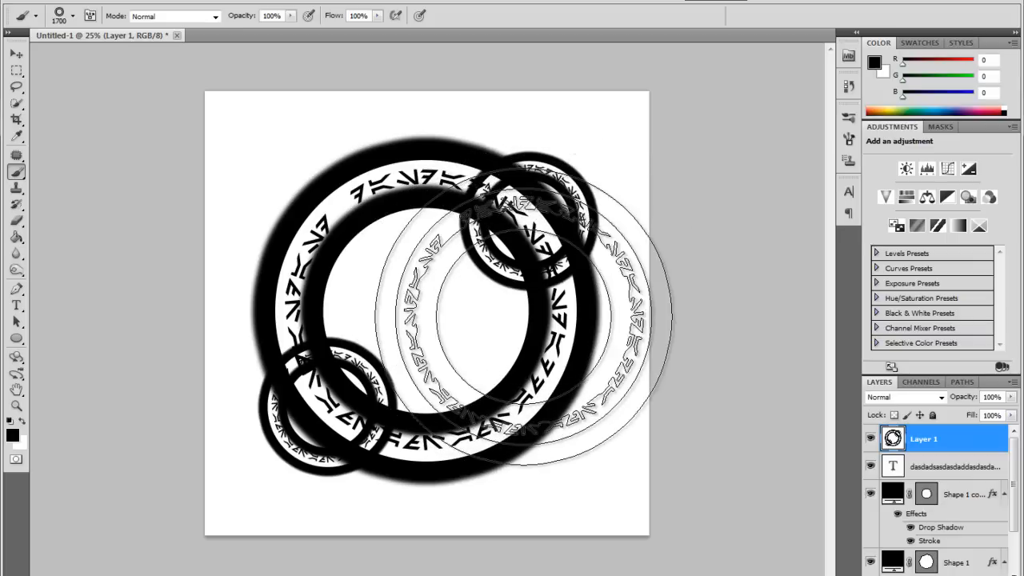
key(bracketleft)
key(bracketleft)
key(bracketleft)
Step: Stamp the eight-pointed star circle brush at 1200 px over the large ring's lower-right edge
right_click(339, 218)
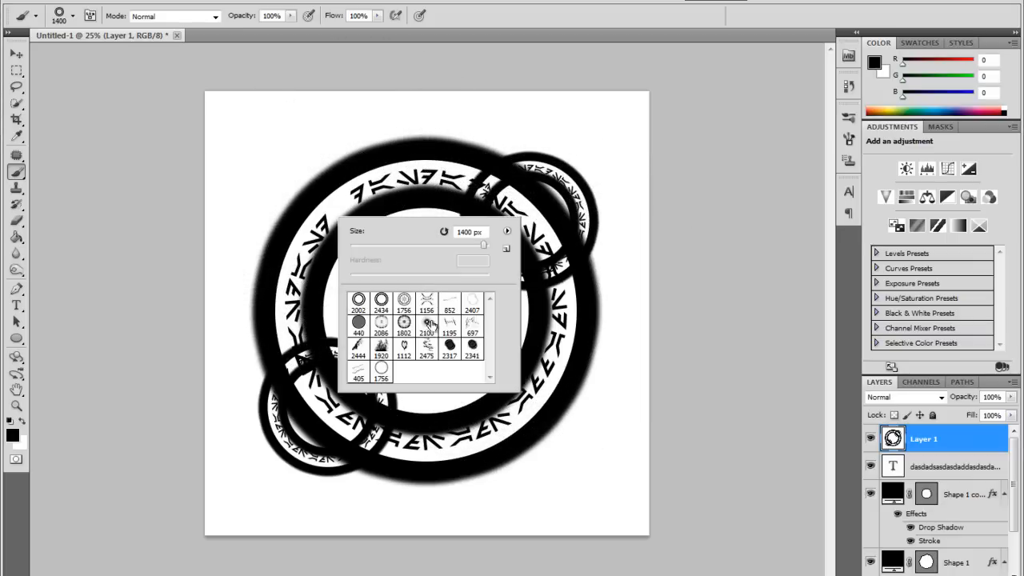
double_click(392, 301)
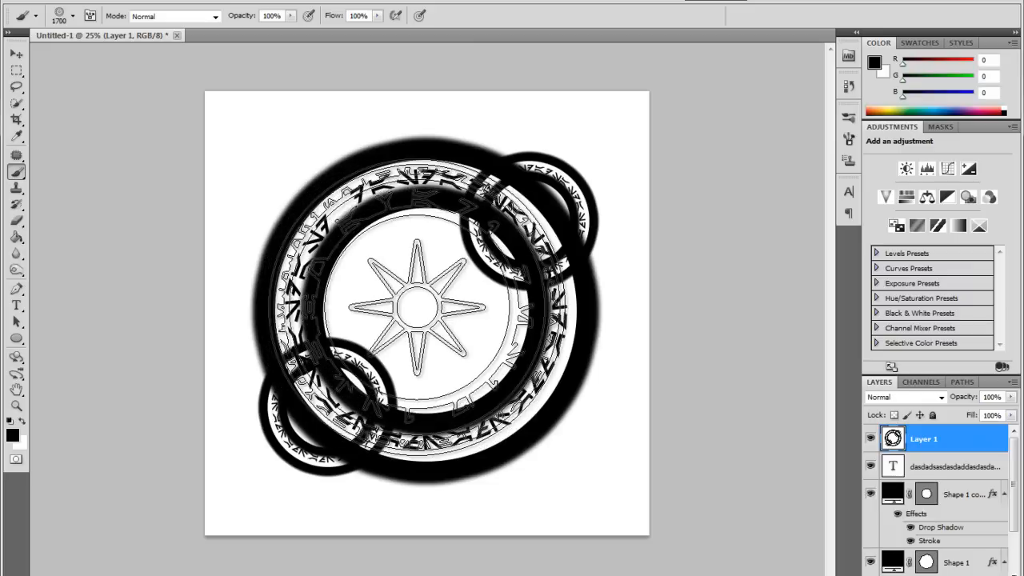
key(bracketleft)
click(532, 409)
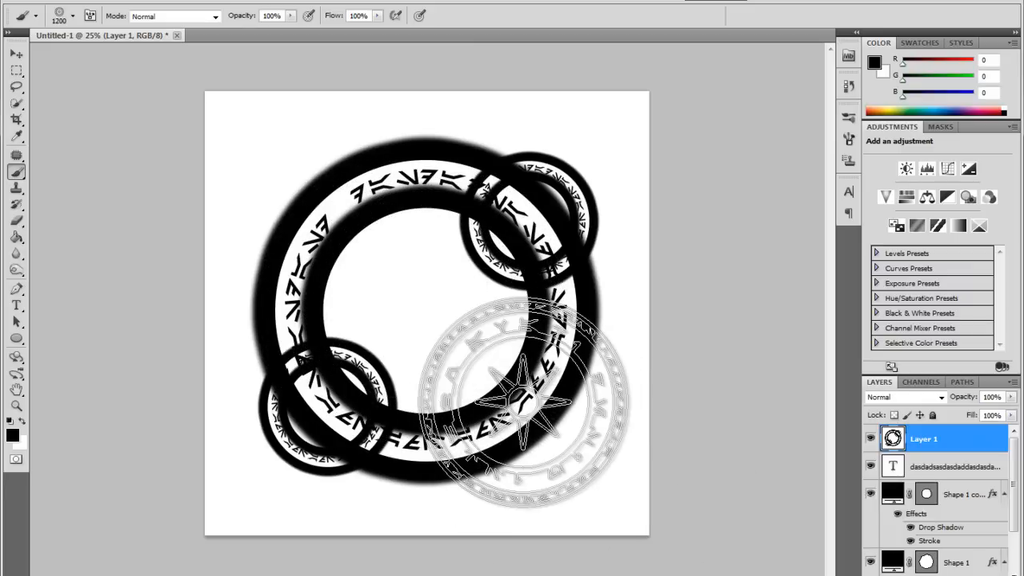
Step: Choose the thin rune ring brush and stamp it twice at 1300 px, overlapping near the canvas's upper-left corner
right_click(314, 255)
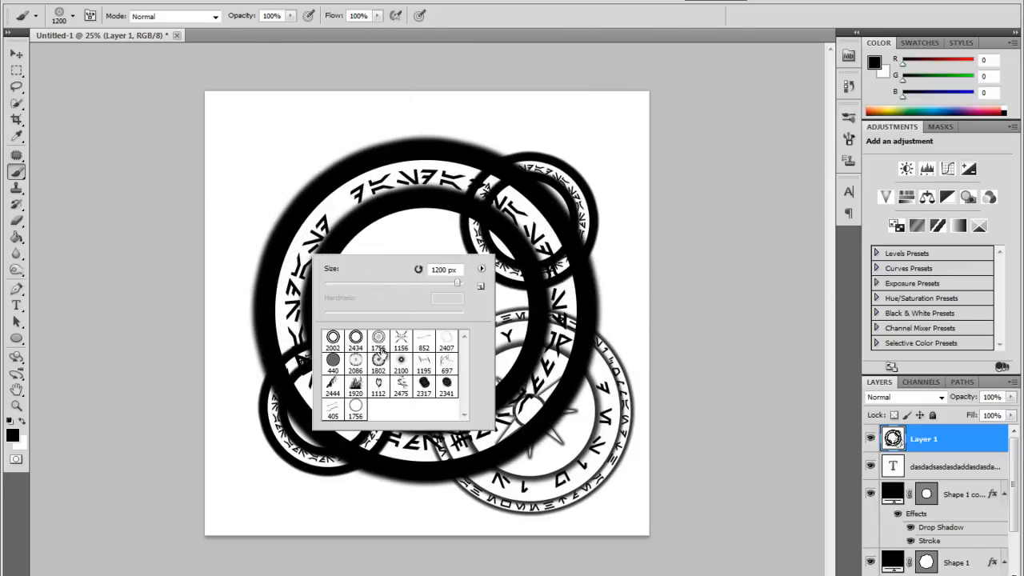
double_click(355, 410)
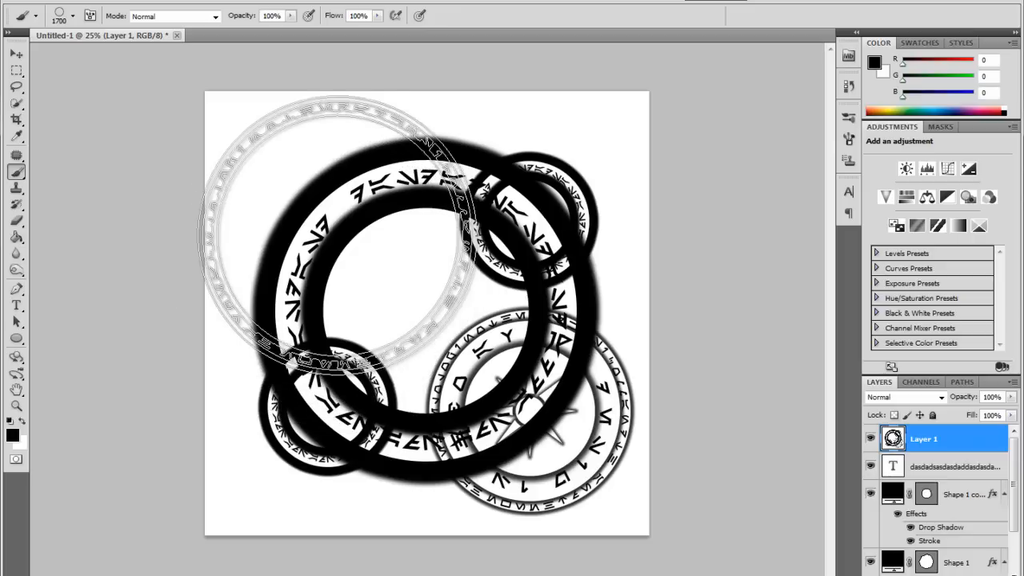
click(342, 217)
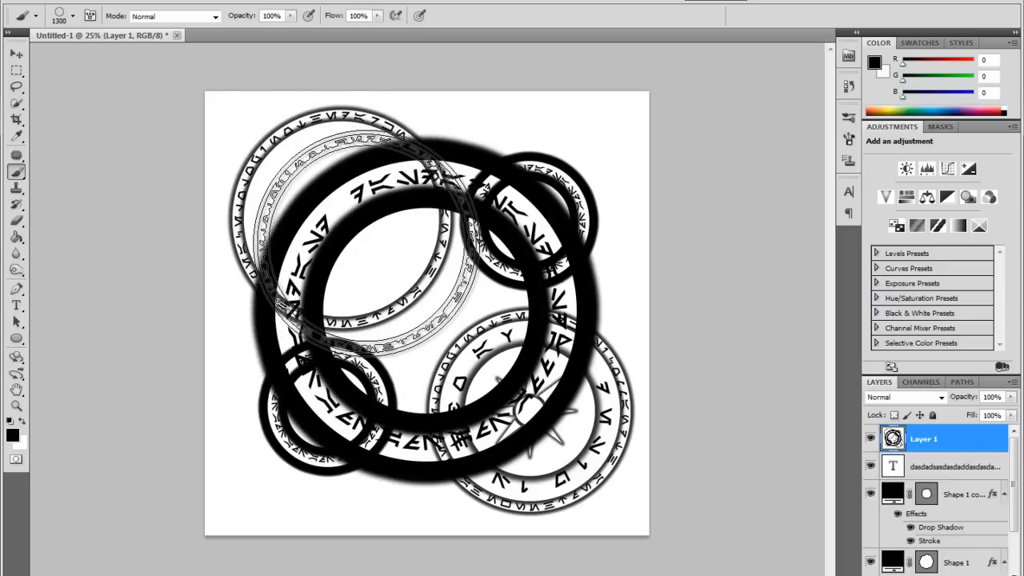
click(285, 182)
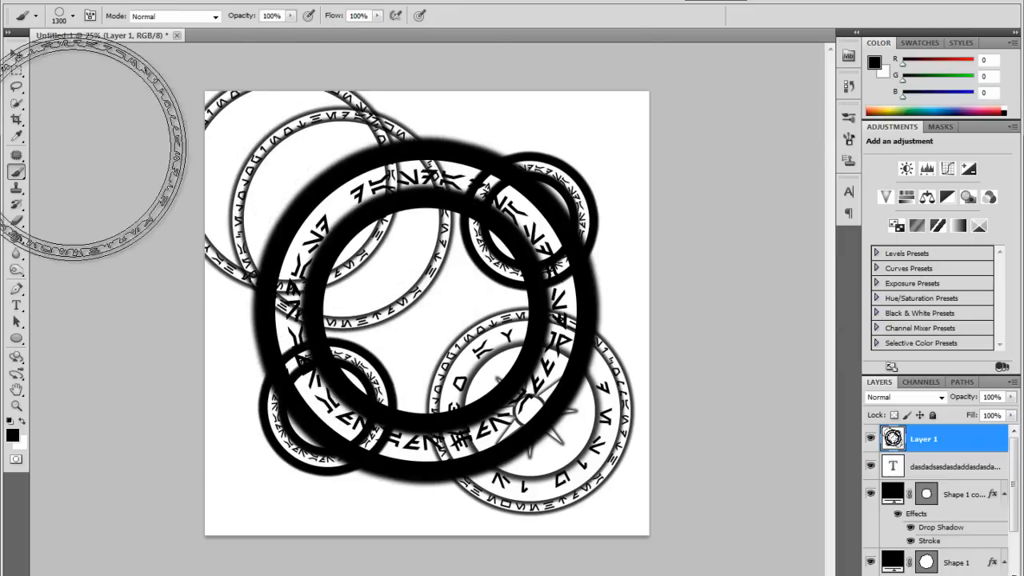
scroll(462, 178, up, 3)
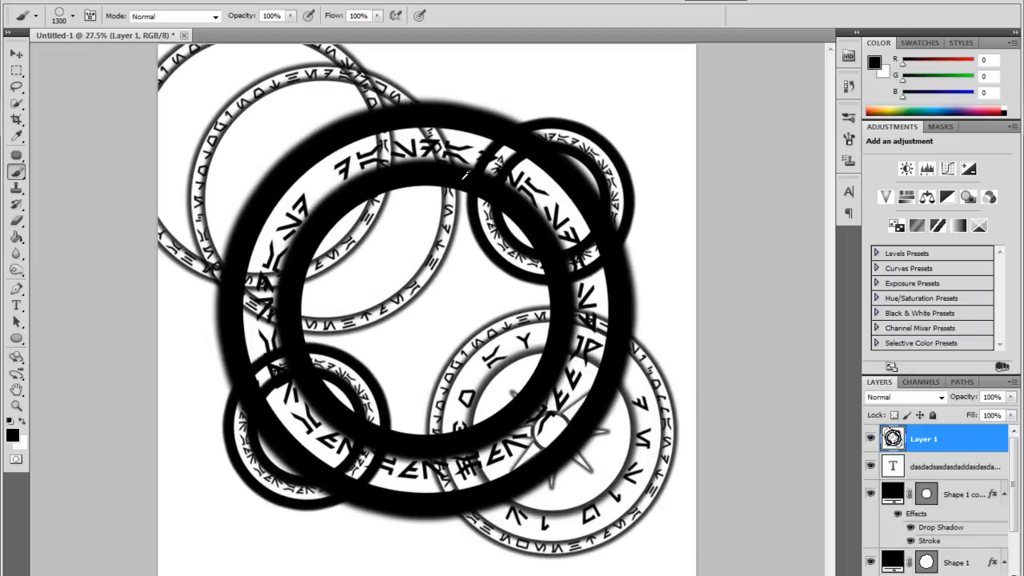
scroll(467, 173, down, 1)
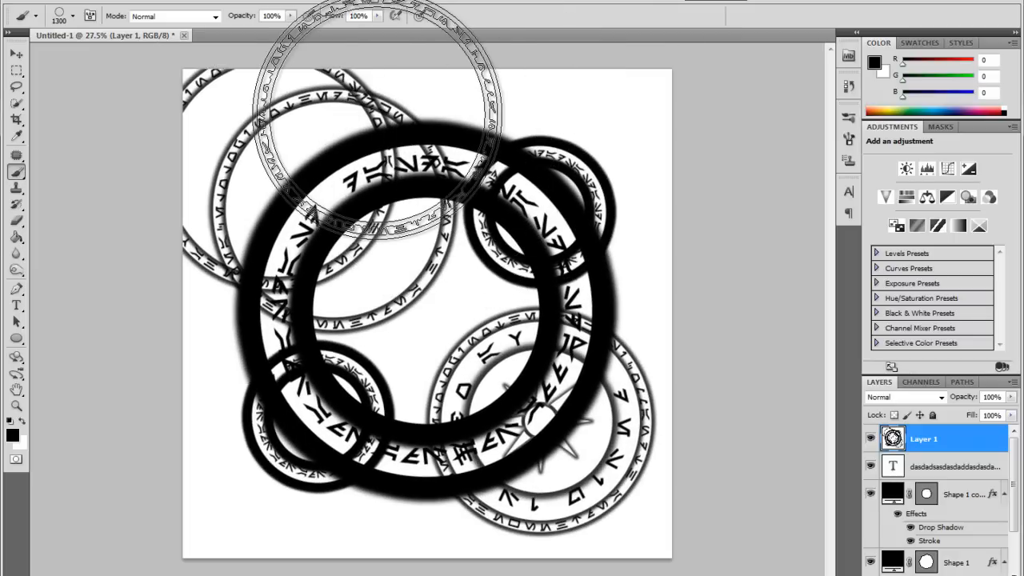
click(920, 381)
click(878, 383)
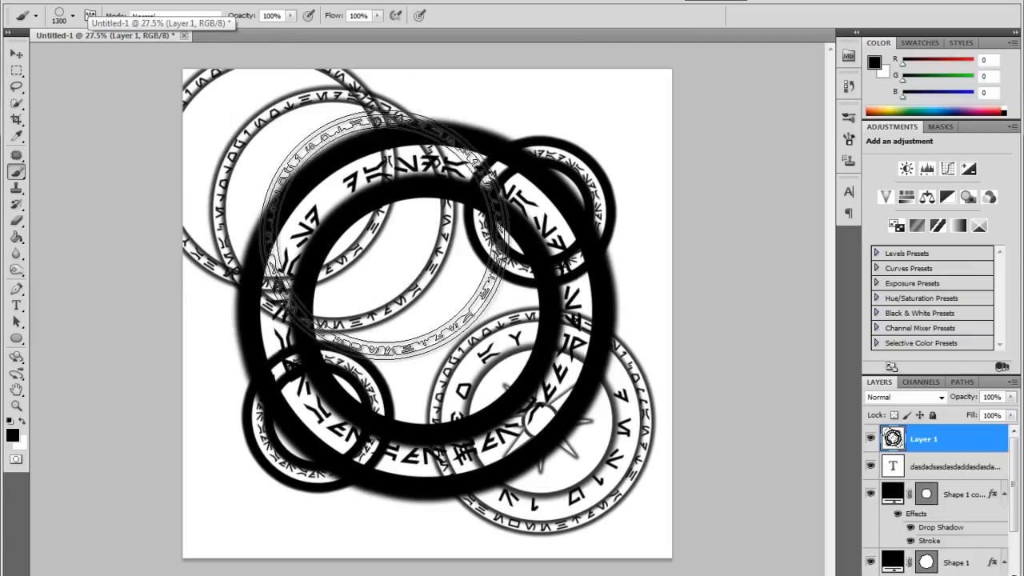
click(931, 384)
click(879, 382)
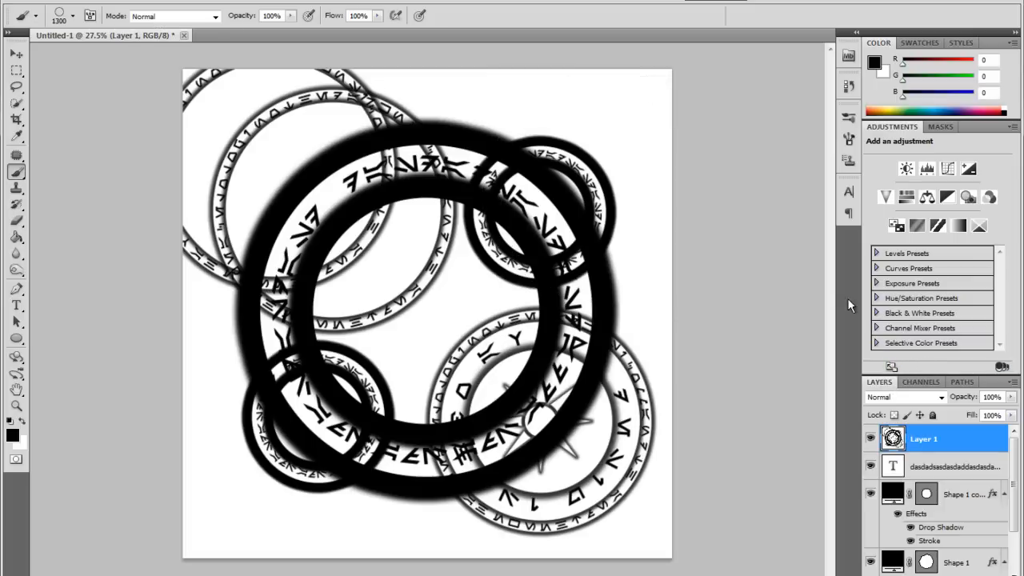